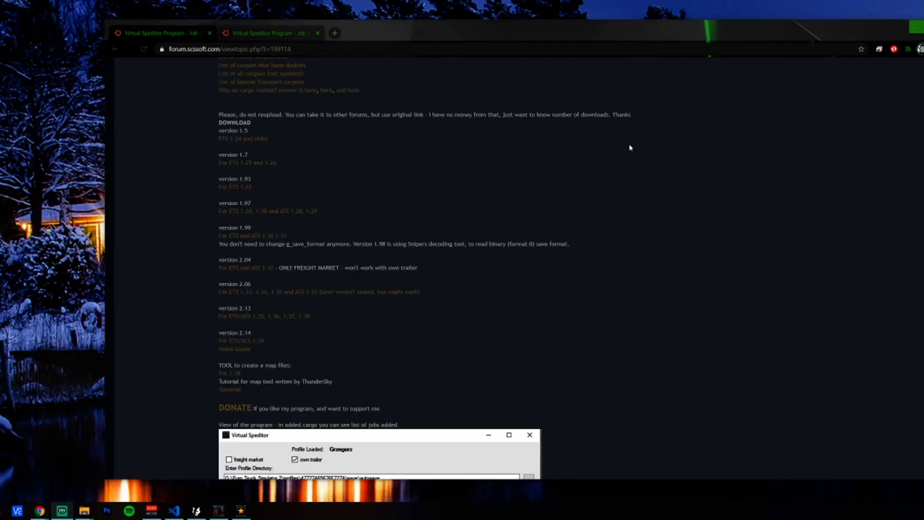
Step: Look through the forum post's version list and the example screenshots of the Virtual Speditor program and its jobs
scroll(561, 291, "down", 5)
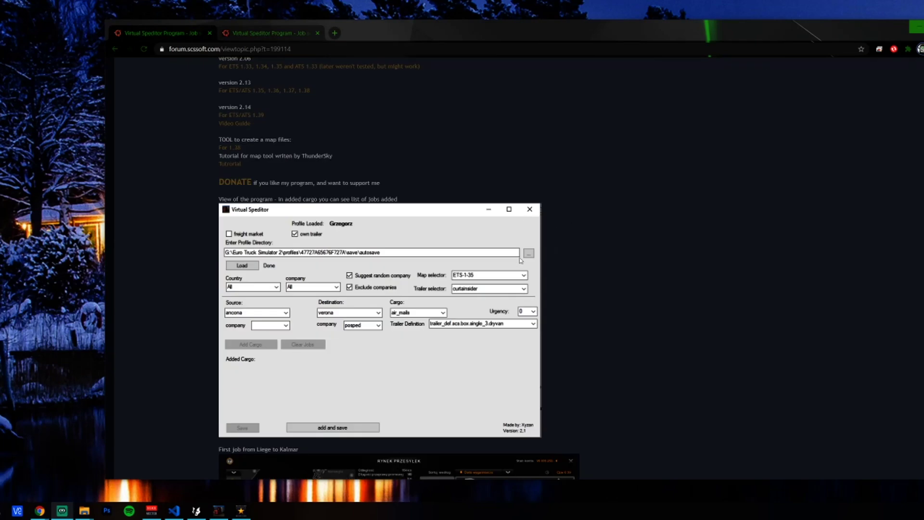
scroll(545, 251, "down", 1)
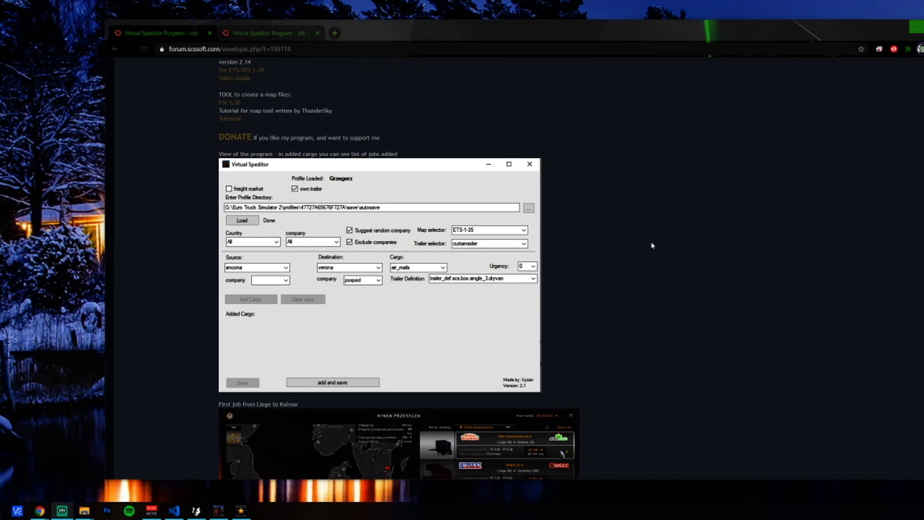
scroll(650, 242, "down", 5)
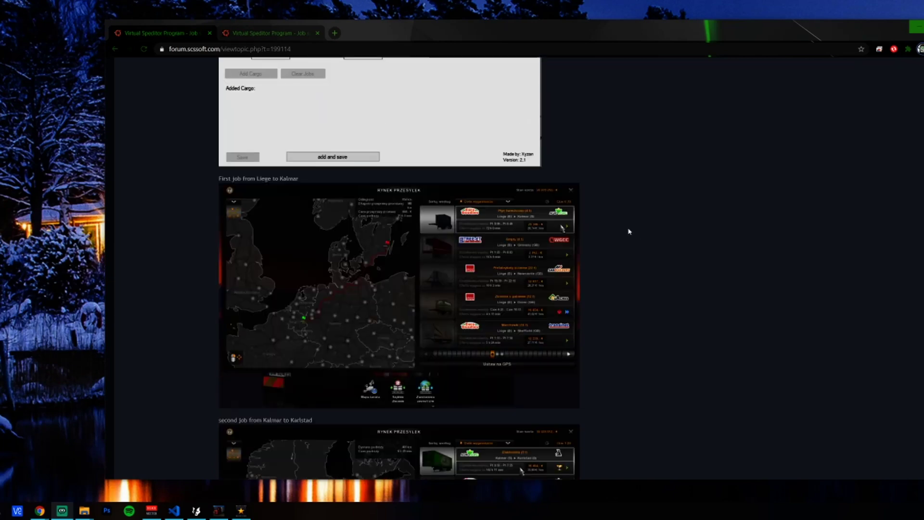
scroll(632, 232, "up", 8)
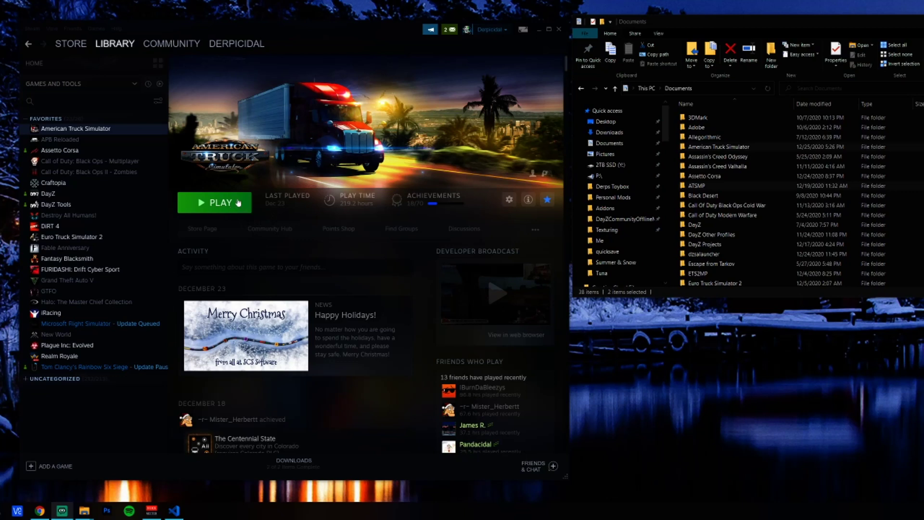
Step: Launch American Truck Simulator from the Steam library, select the player profile, and close its profile settings
left_click(238, 205)
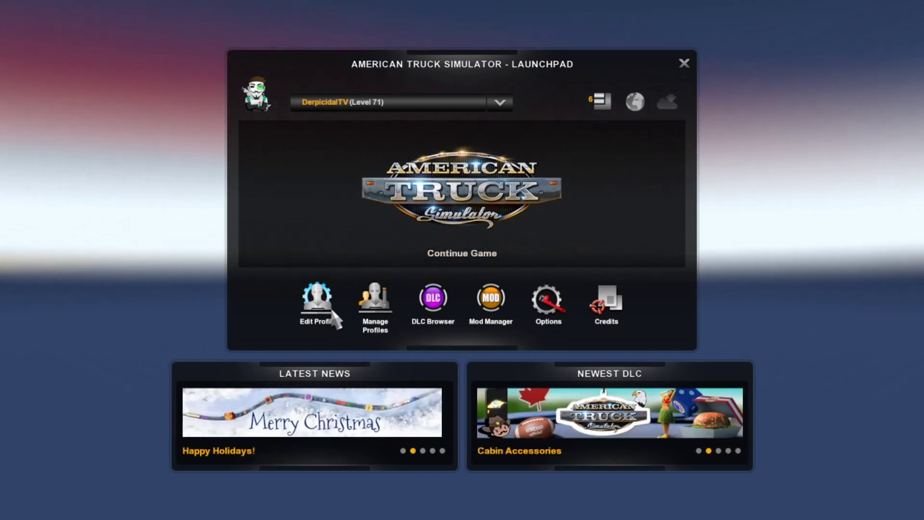
left_click(366, 102)
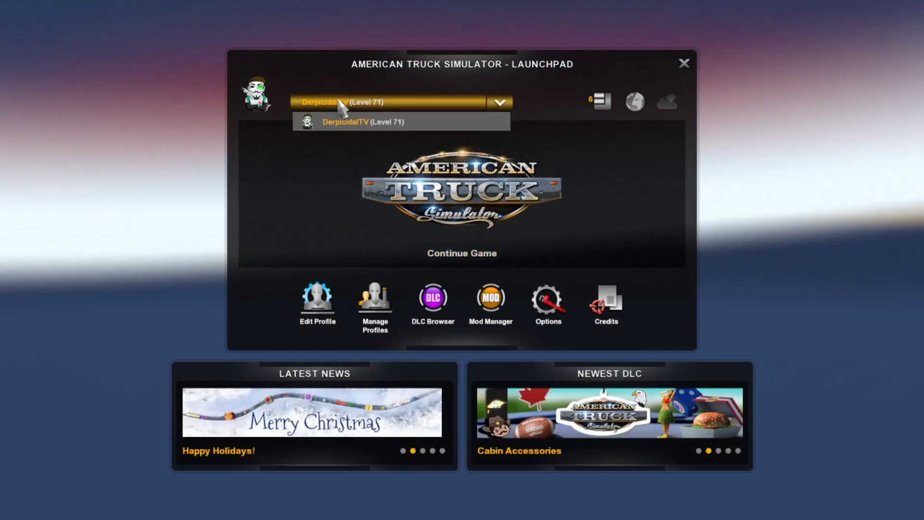
left_click(425, 122)
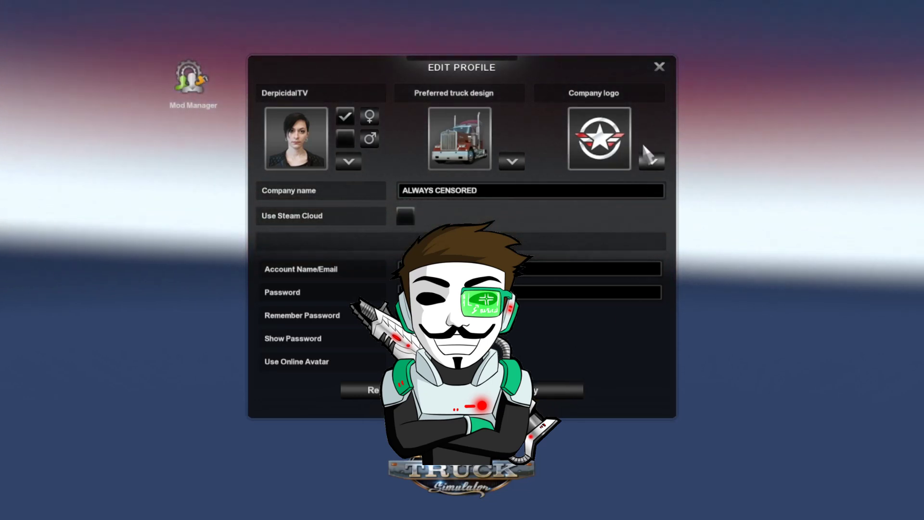
left_click(659, 67)
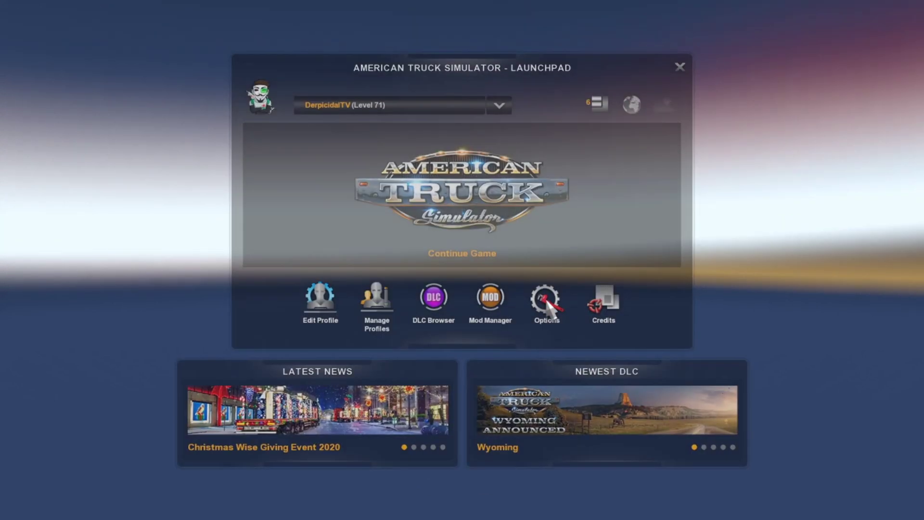
Step: In the game's key bindings, assign ] as the secondary key for Quick Load
left_click(547, 308)
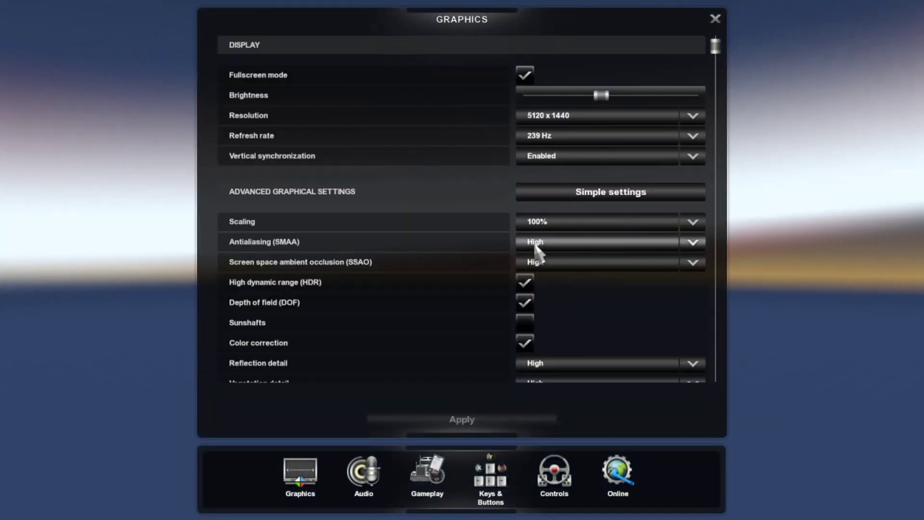
left_click(499, 487)
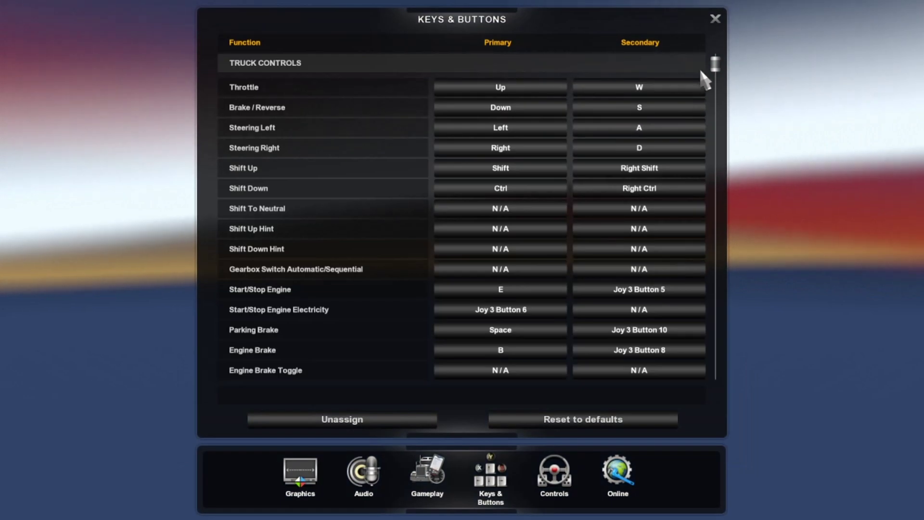
left_click_drag(716, 61, 743, 371)
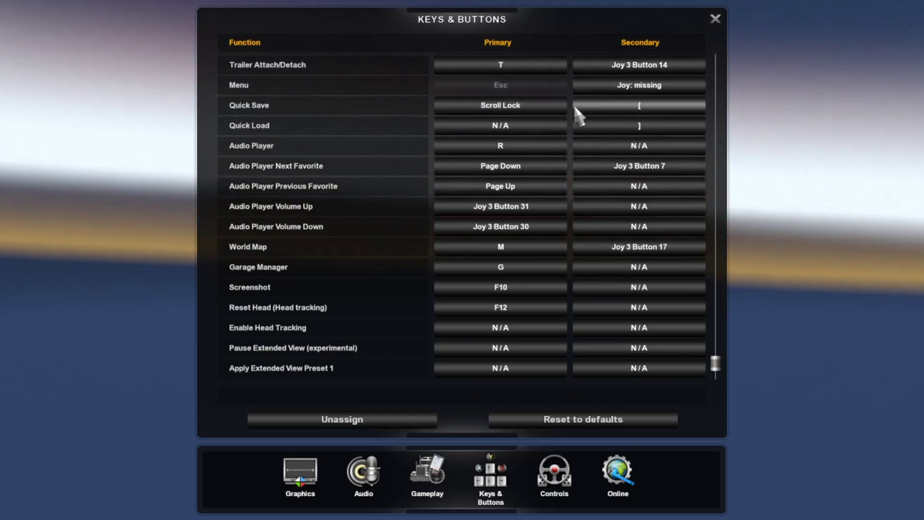
left_click(643, 126)
key("bracketright")
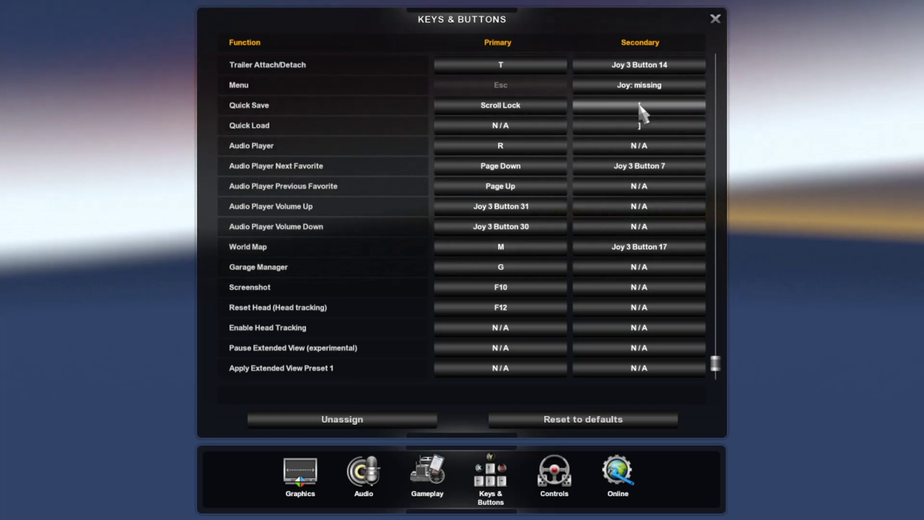
key("bracketright")
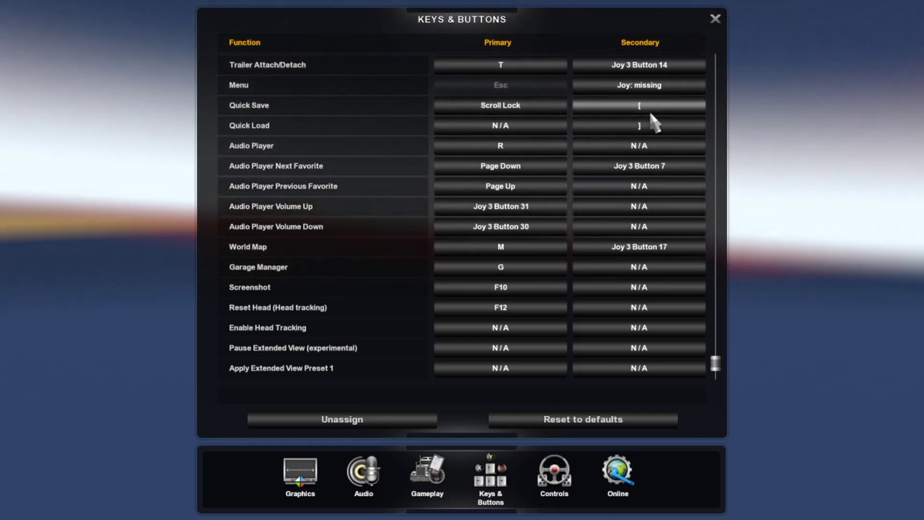
Step: Close the key binding settings and dismiss the missing controllers notice in the loaded game
left_click(715, 20)
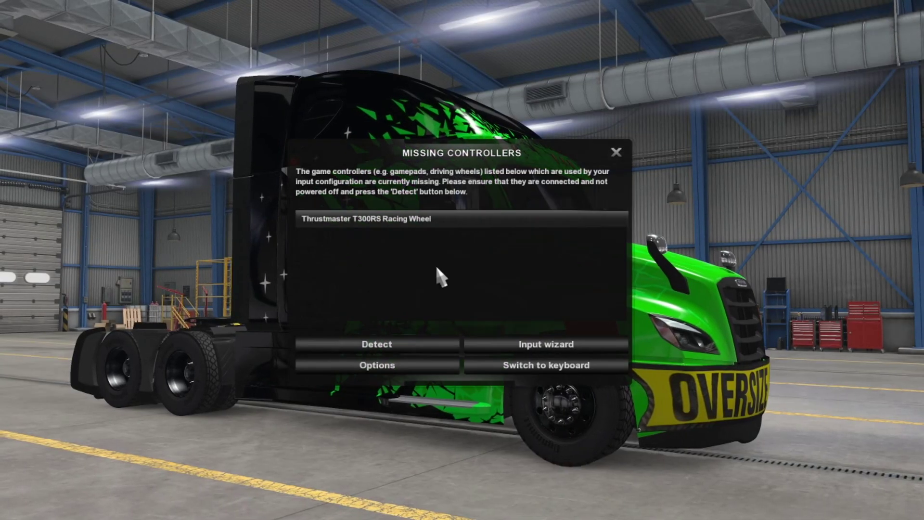
left_click(616, 153)
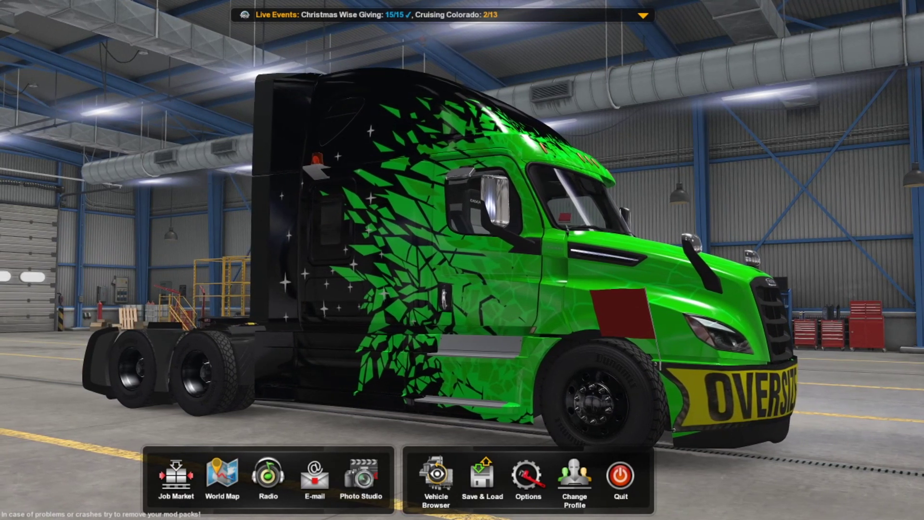
key("Escape")
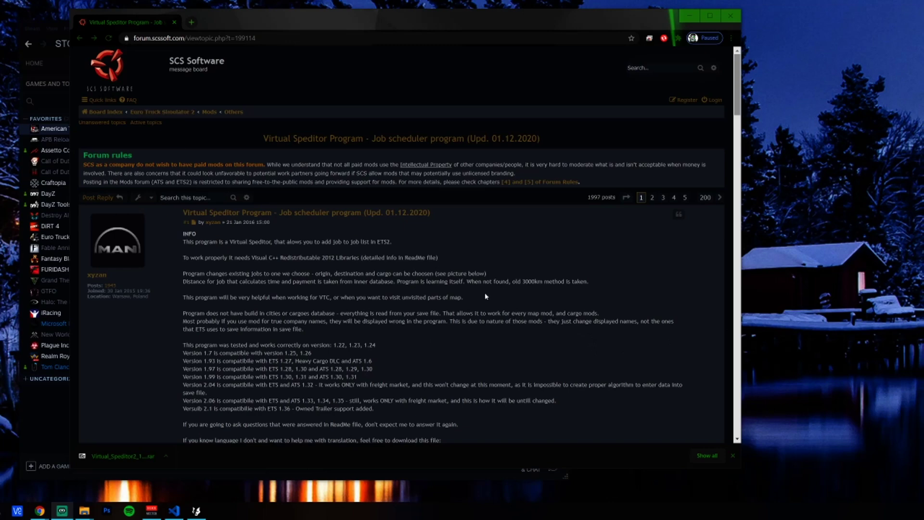
Step: Download Virtual Speditor version 2.14 for ETS/ATS 1.39 from the SCS forum post in the browser
scroll(512, 288, "down", 8)
scroll(522, 285, "down", 2)
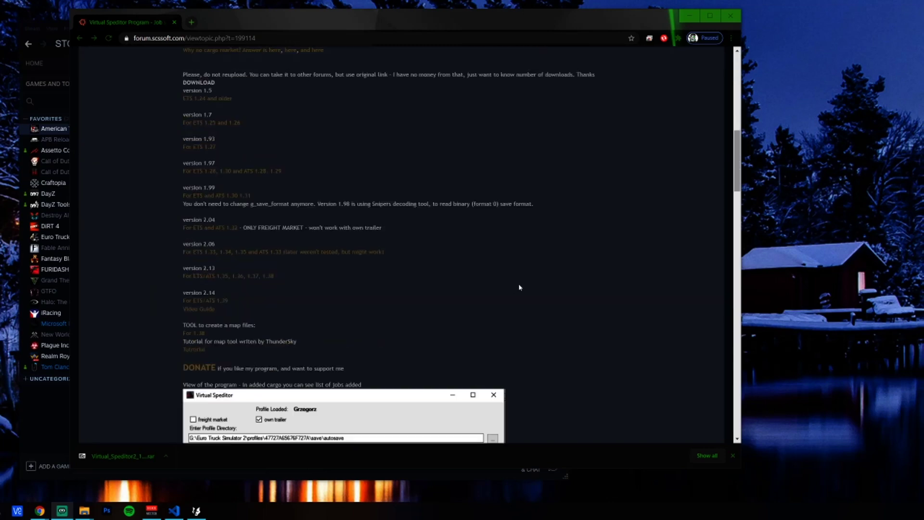
triple_click(226, 295)
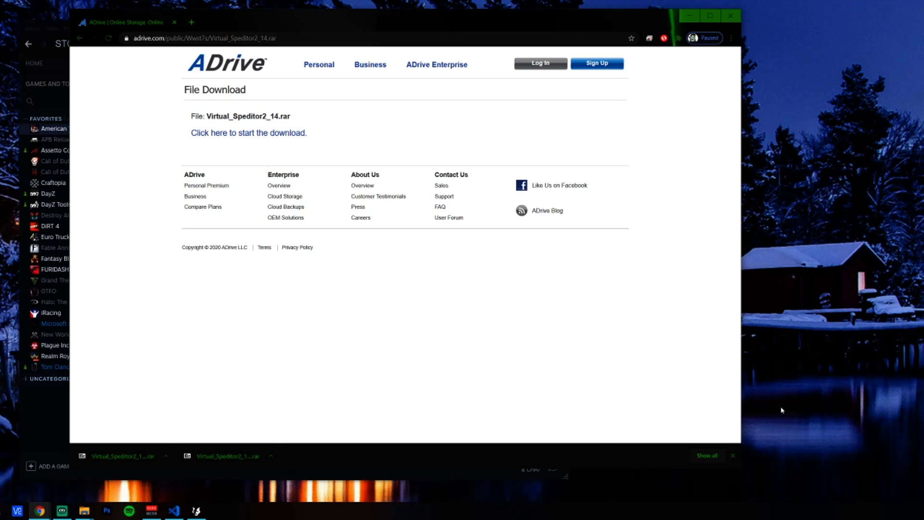
Step: Create a new folder named Speditor in the Desktop directory using File Explorer
right_click(745, 410)
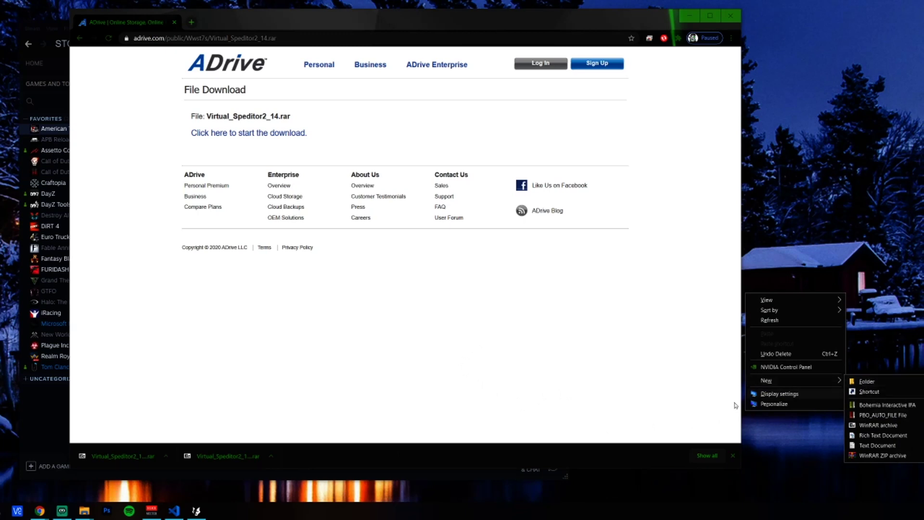
left_click(635, 395)
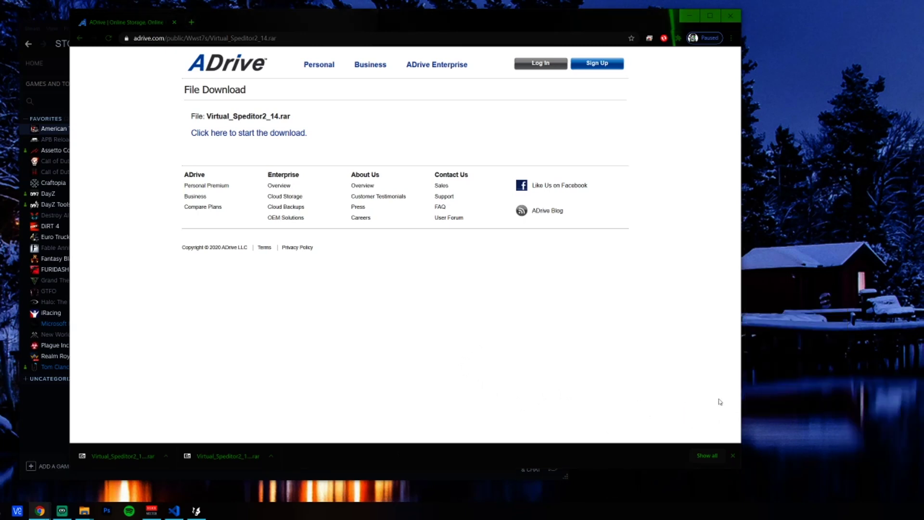
left_click(86, 511)
left_click(100, 490)
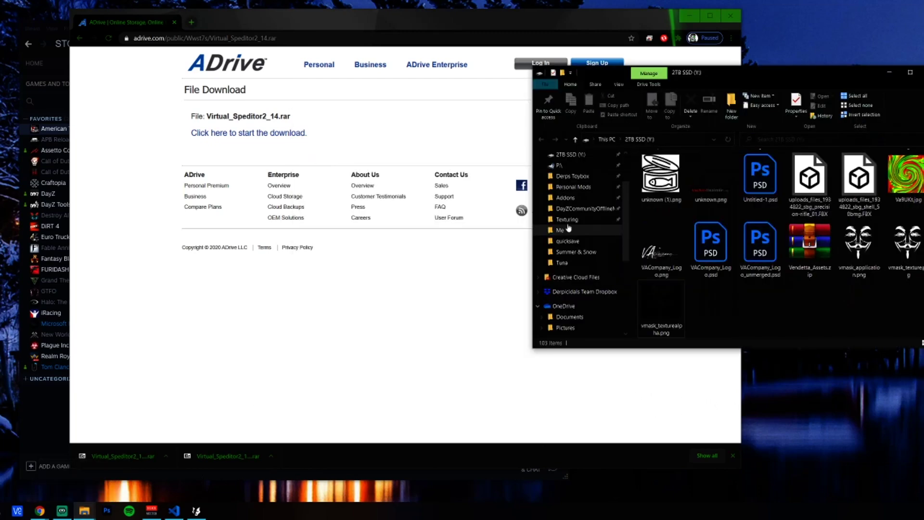
key("super+shift+Right")
scroll(587, 178, "up", 5)
left_click(566, 172)
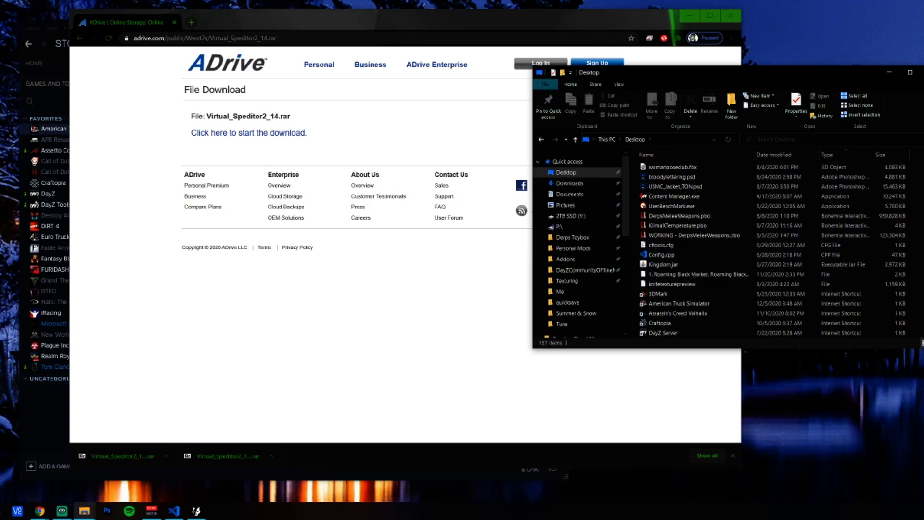
key("ctrl+shift+n")
type("Speditor")
key("Return")
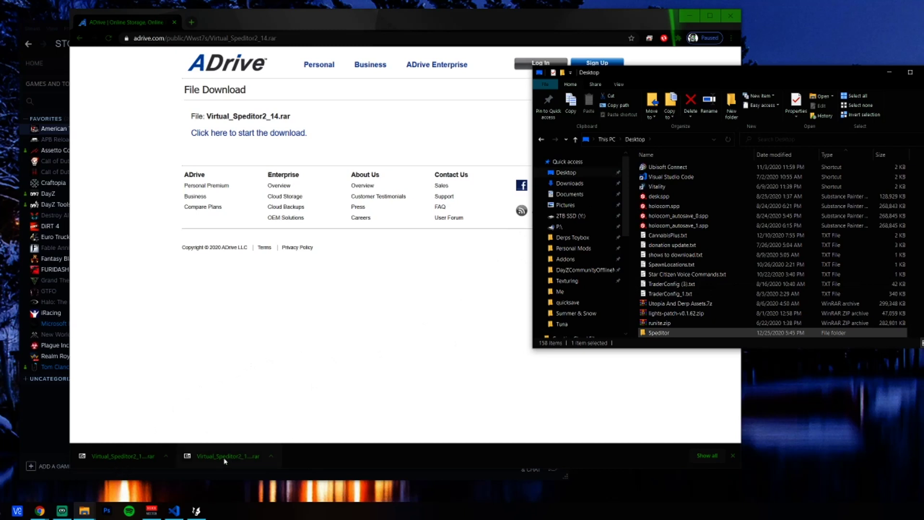
Step: Copy the downloaded Virtual Speditor archive into the Speditor folder and extract its contents there with 7-Zip
left_click_drag(219, 457, 794, 335)
double_click(691, 333)
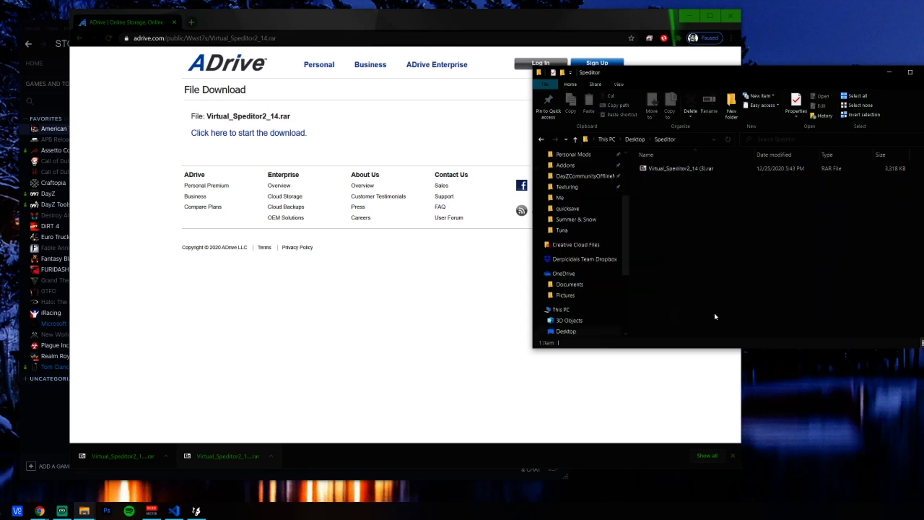
right_click(664, 170)
mouse_move(684, 184)
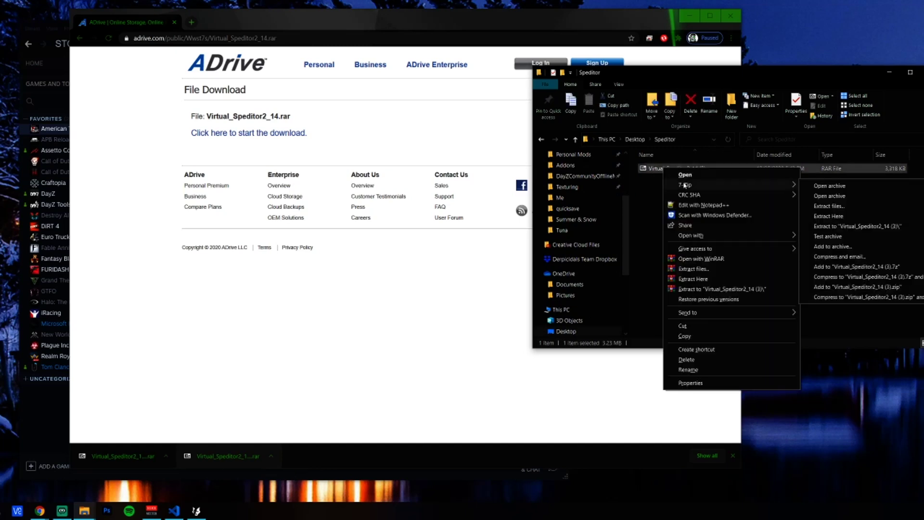
left_click(848, 216)
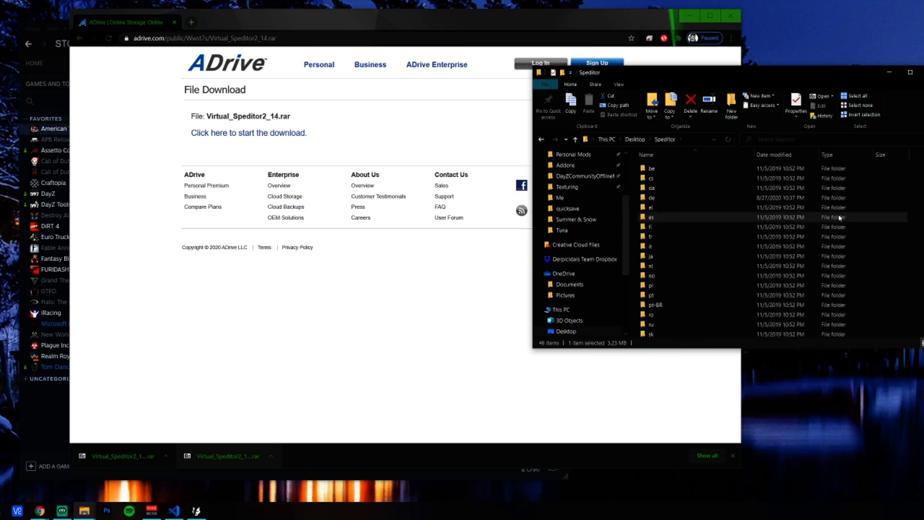
Step: Delete the Virtual_Speditor2_14 (3).rar archive from the Speditor folder and launch Virtual_speditor.exe
scroll(764, 224, "down", 4)
scroll(764, 224, "down", 6)
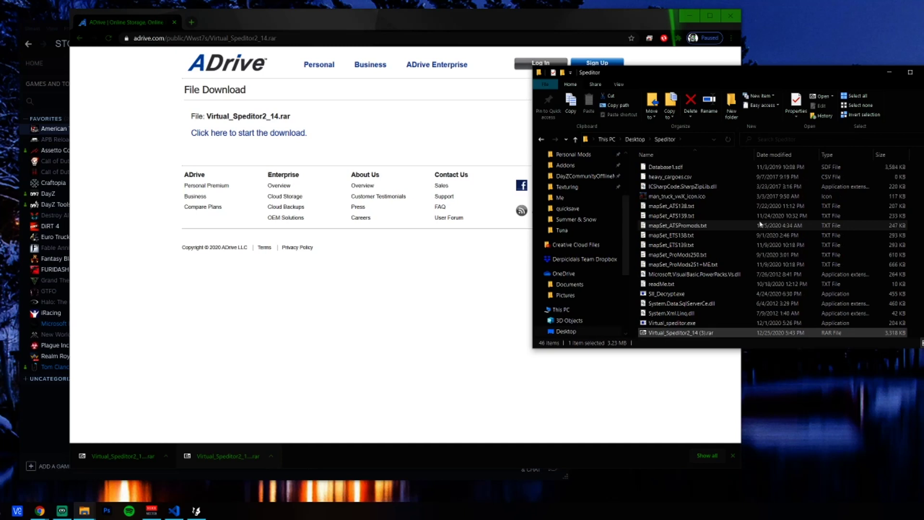
right_click(676, 333)
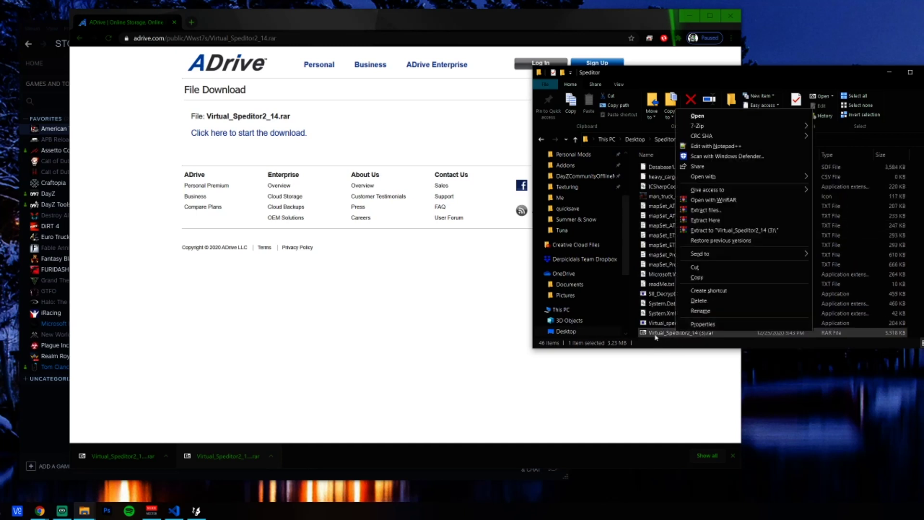
left_click(691, 303)
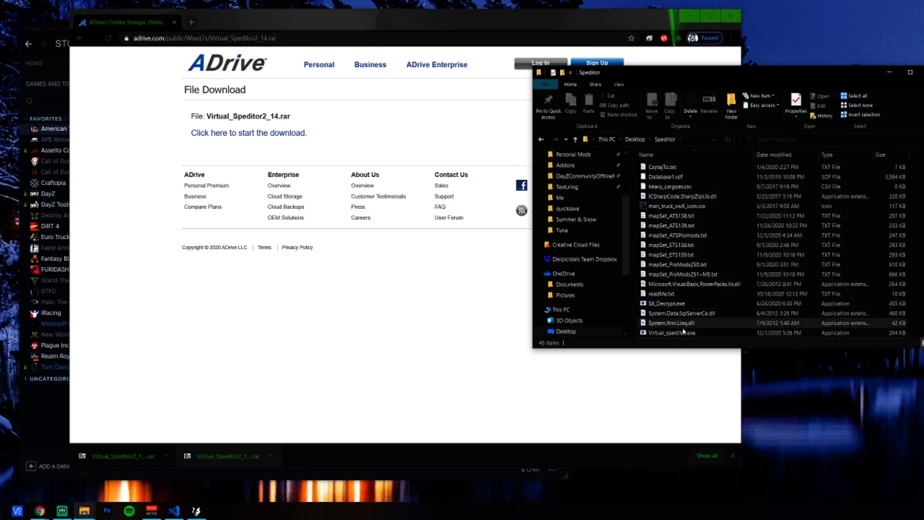
mouse_move(681, 336)
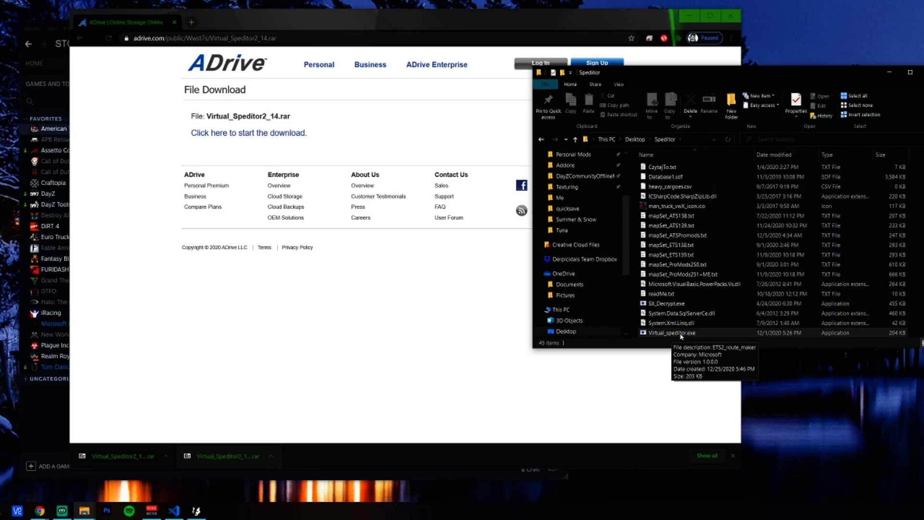
left_click(681, 333)
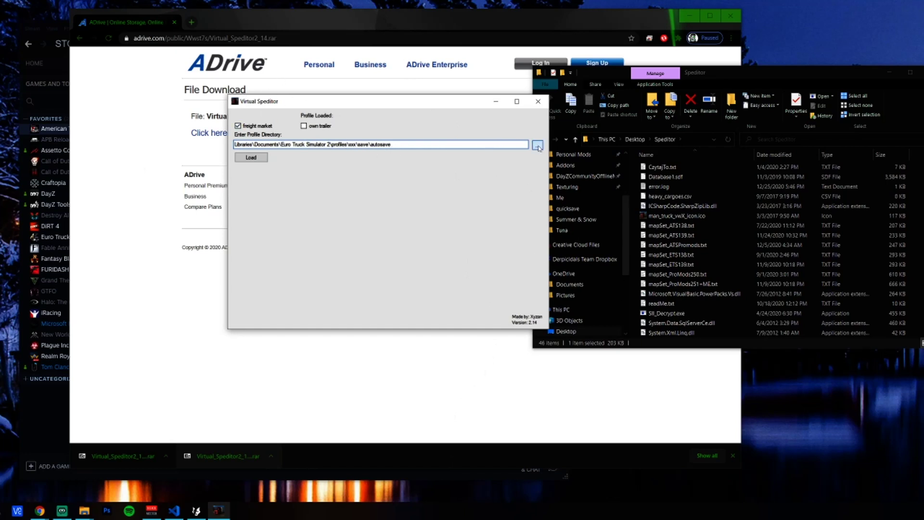
Step: Browse for the profile directory and expand This PC, Documents, American Truck Simulator and profiles in the folder tree
left_click(538, 146)
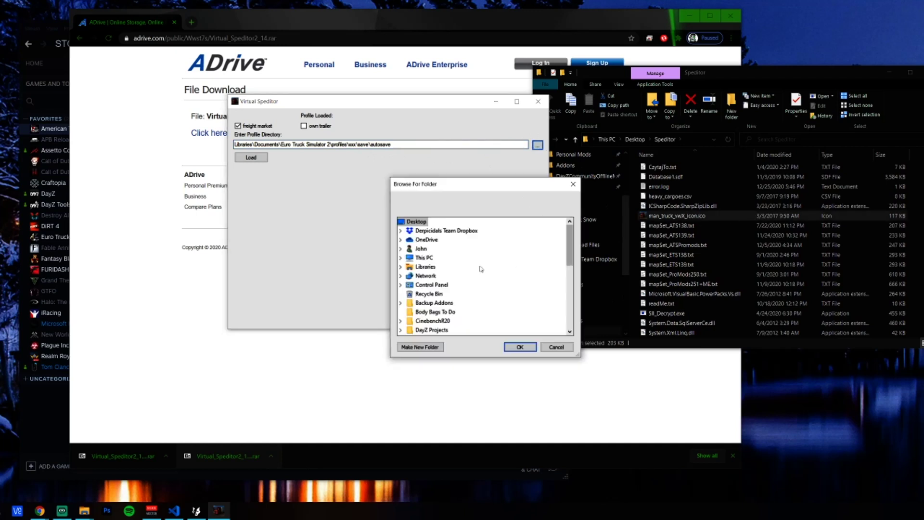
scroll(475, 265, "down", 5)
scroll(475, 265, "up", 5)
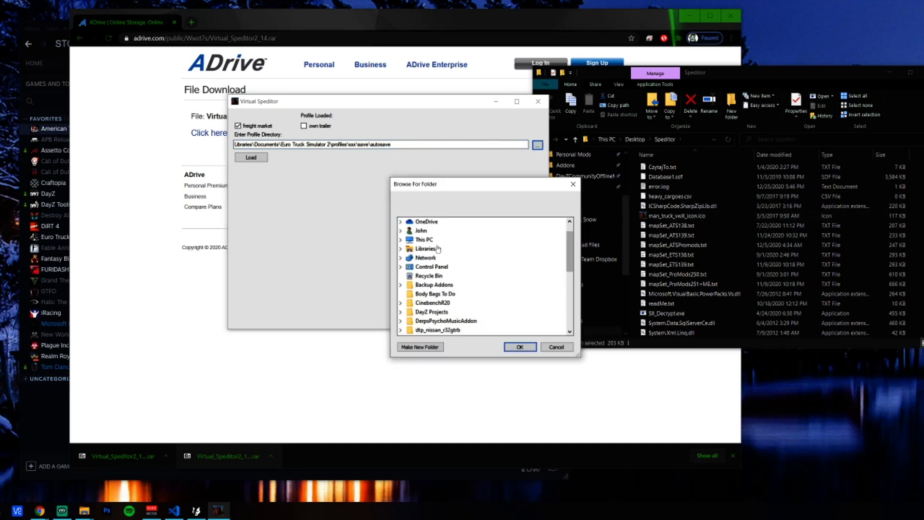
double_click(407, 240)
scroll(459, 244, "down", 1)
scroll(459, 246, "up", 3)
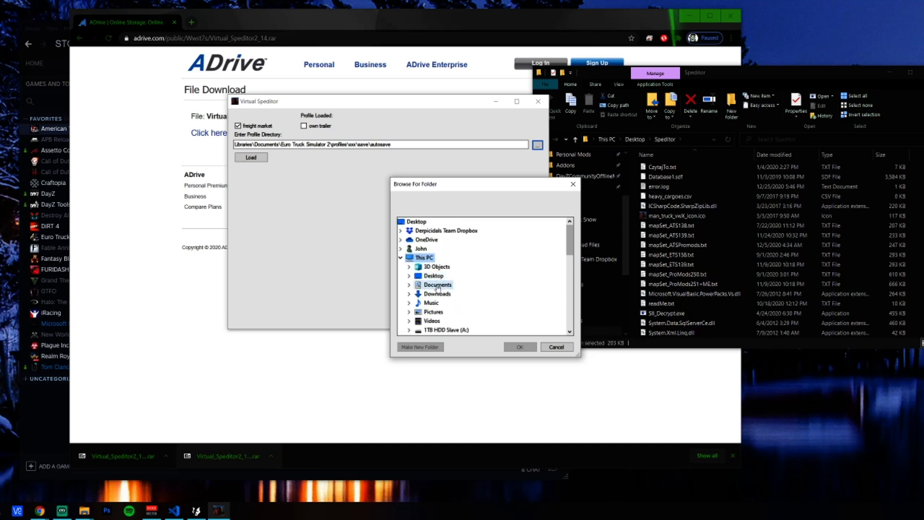
double_click(438, 285)
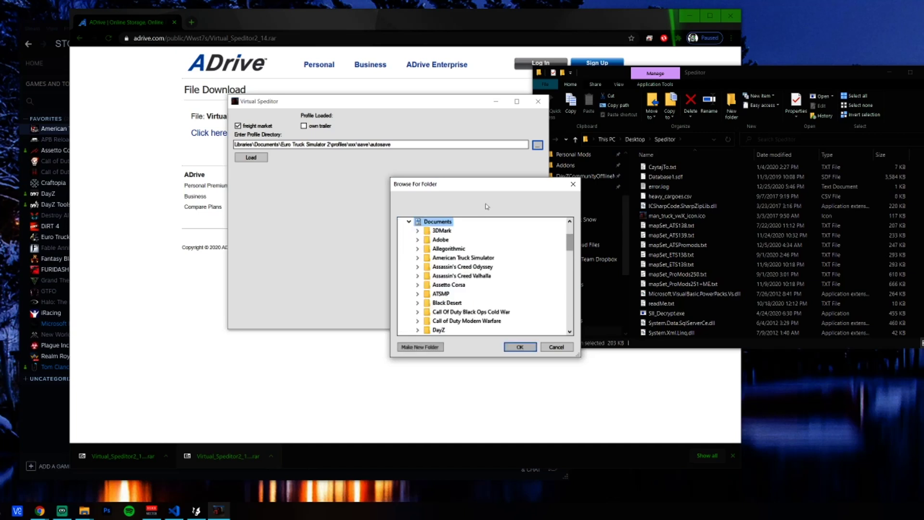
double_click(449, 259)
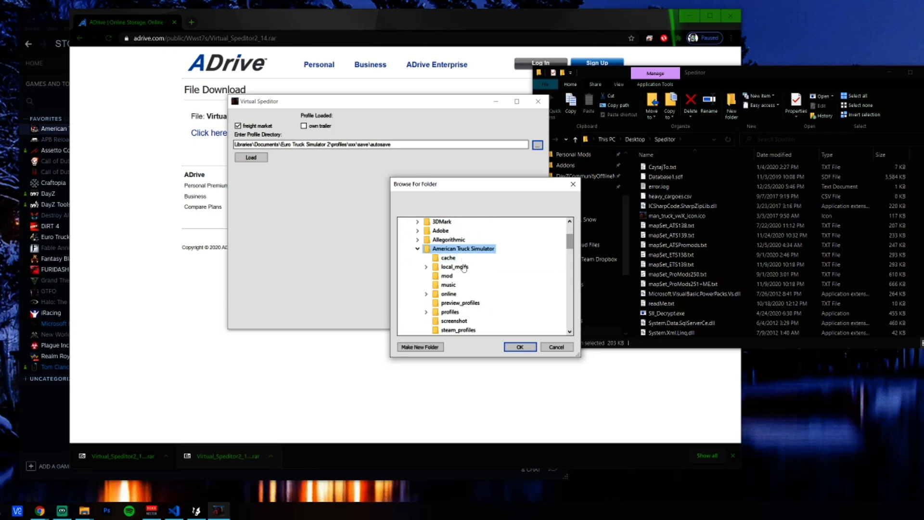
double_click(453, 311)
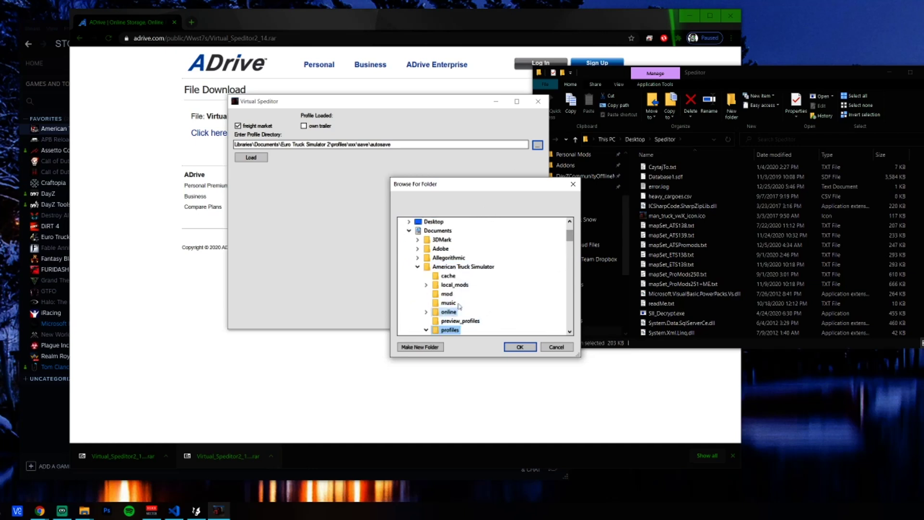
scroll(476, 270, "down", 3)
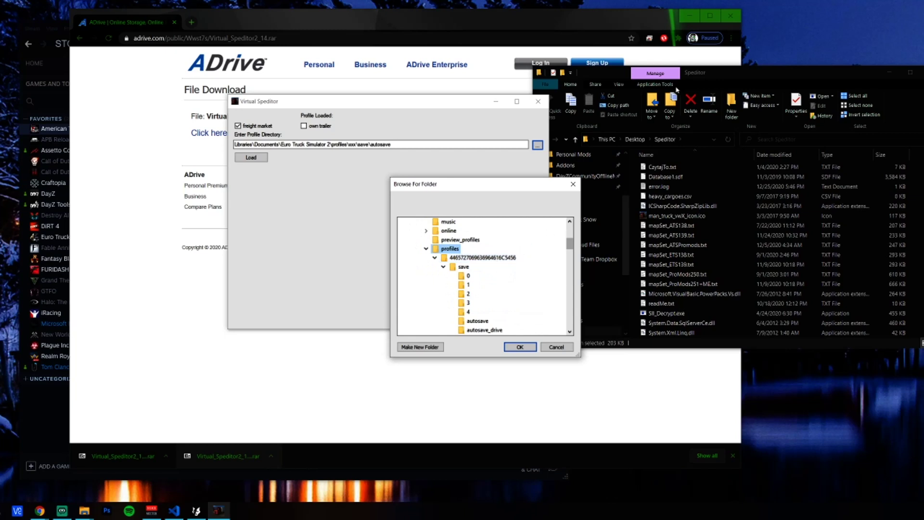
Step: In File Explorer, examine the save folders inside the profile under Documents, American Truck Simulator, profiles
left_click_drag(639, 77, 584, 84)
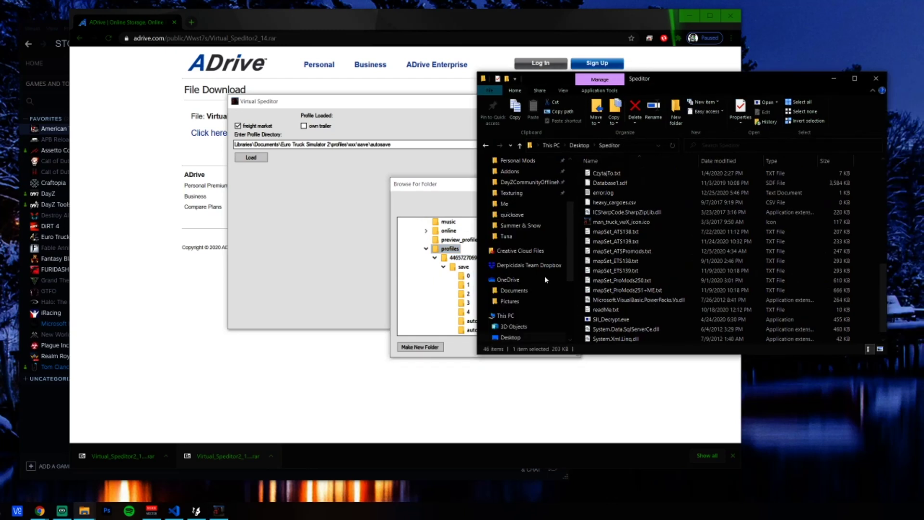
scroll(544, 269, "down", 4)
left_click(526, 232)
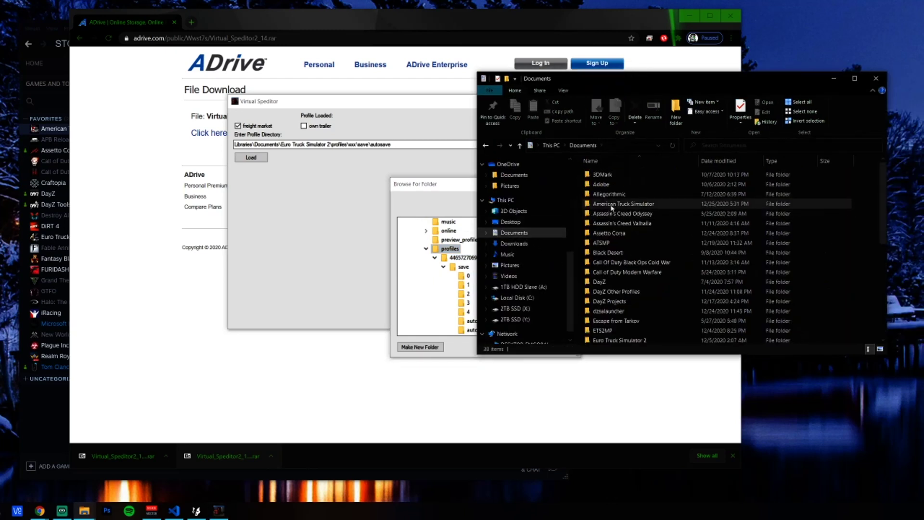
double_click(612, 207)
double_click(614, 174)
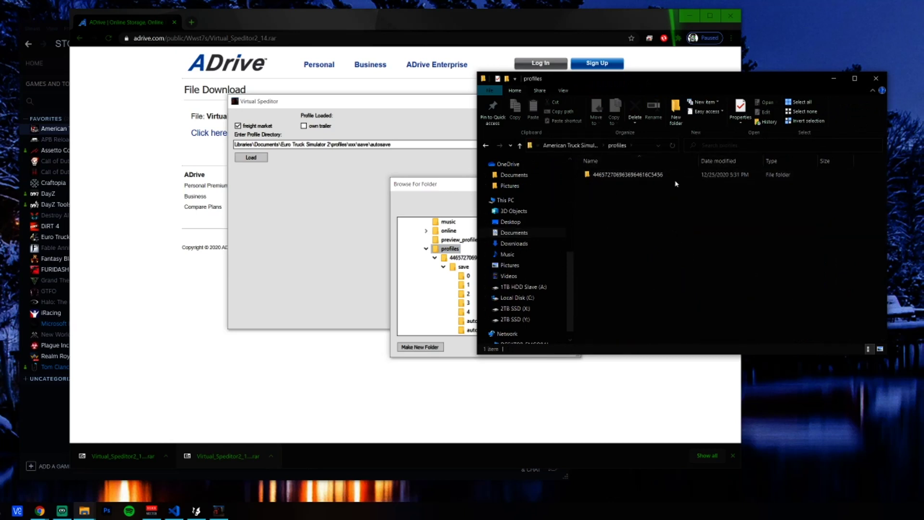
double_click(703, 177)
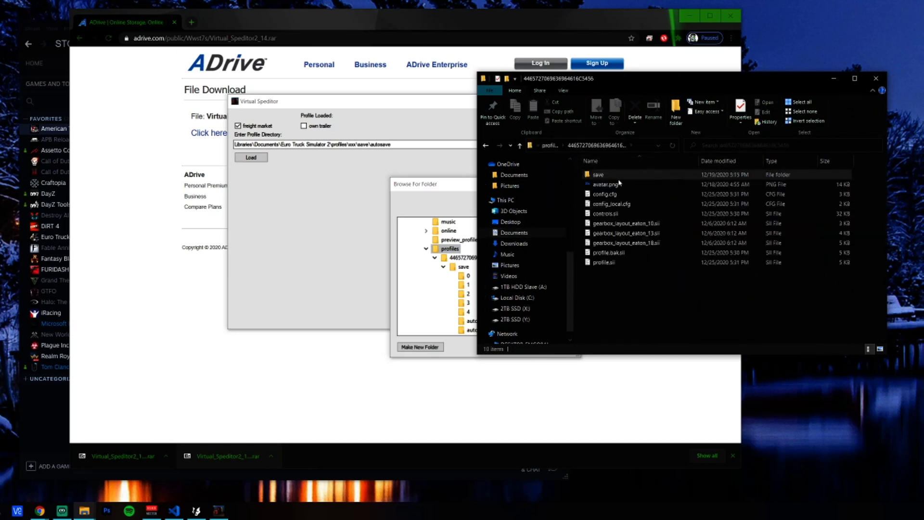
double_click(612, 175)
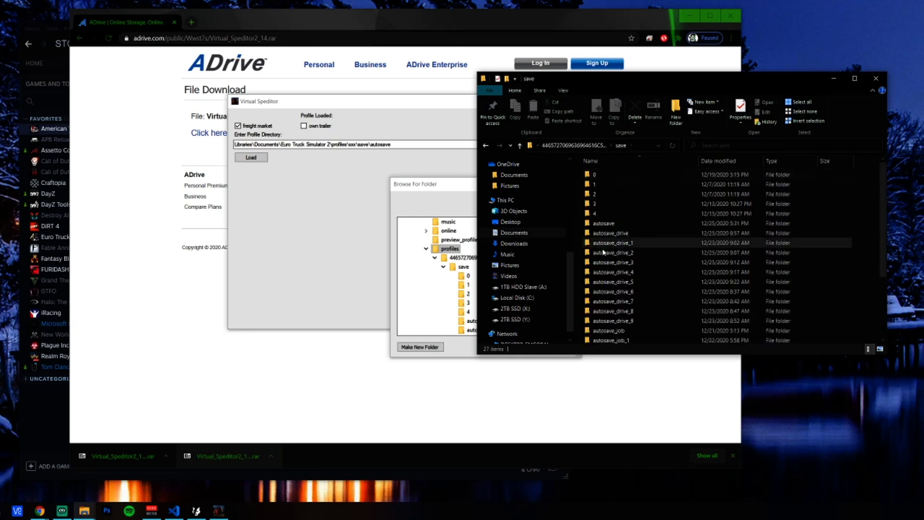
scroll(645, 337, "down", 3)
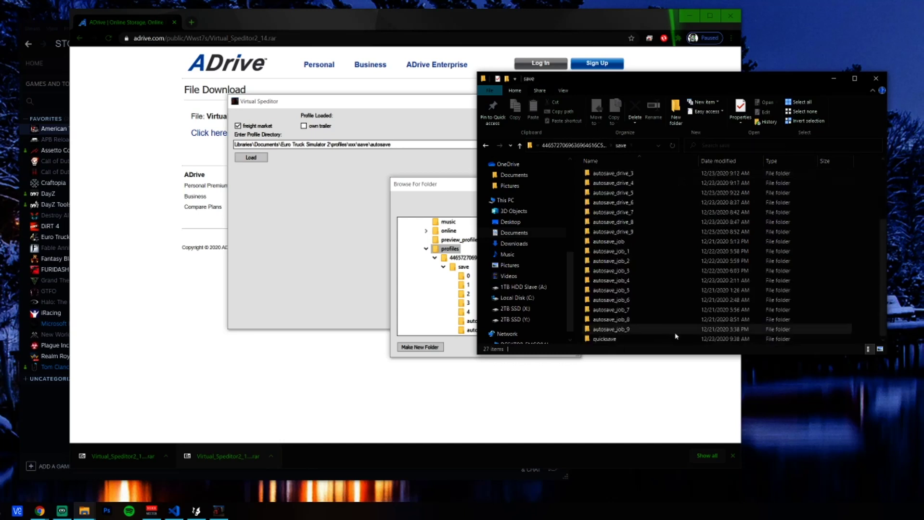
left_click(486, 147)
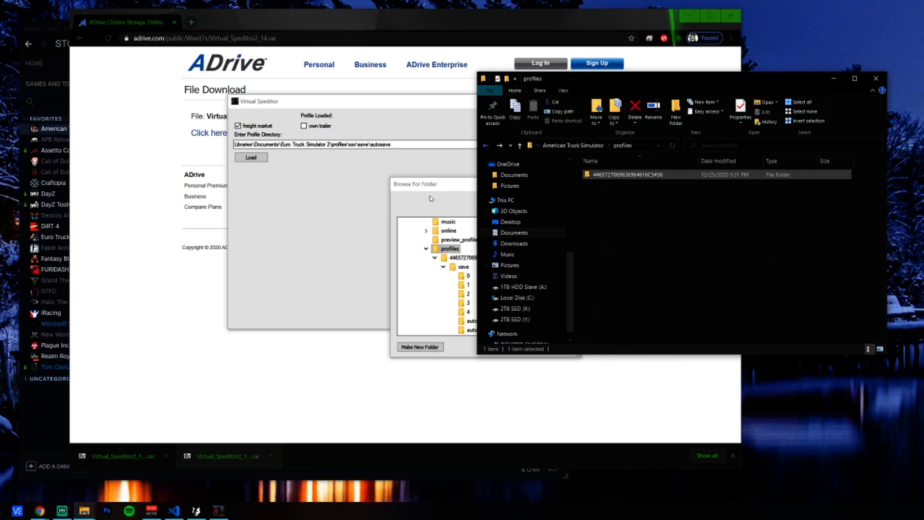
Step: Choose the profile's save\quicksave folder as the profile directory in Virtual Speditor and load it
left_click(453, 185)
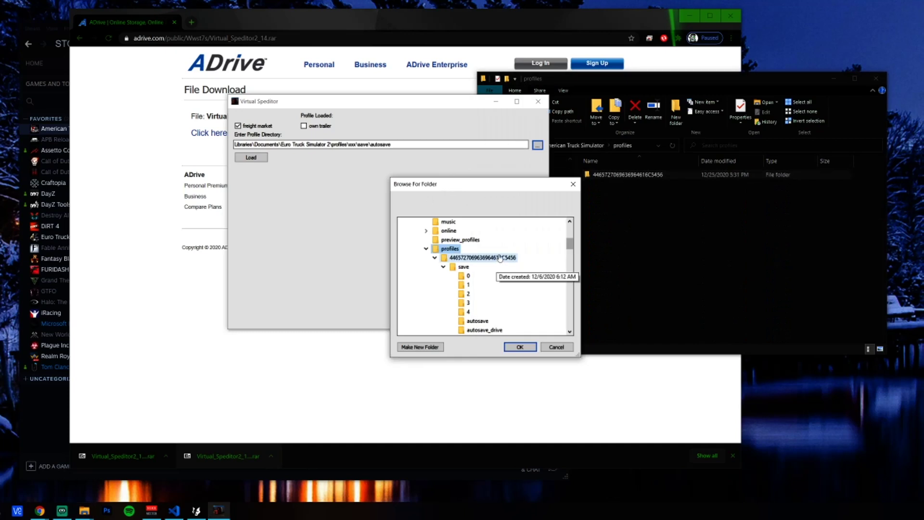
left_click(509, 259)
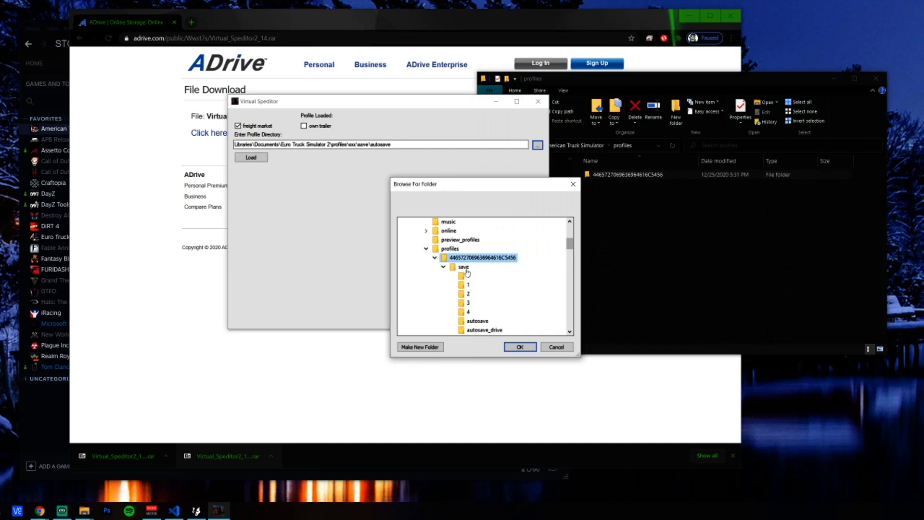
key("Down")
scroll(506, 281, "down", 4)
scroll(506, 281, "down", 5)
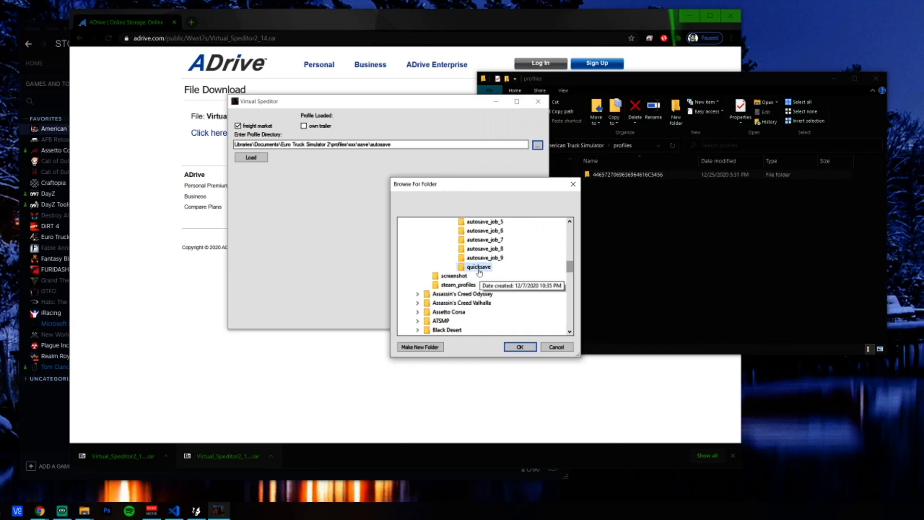
left_click(479, 271)
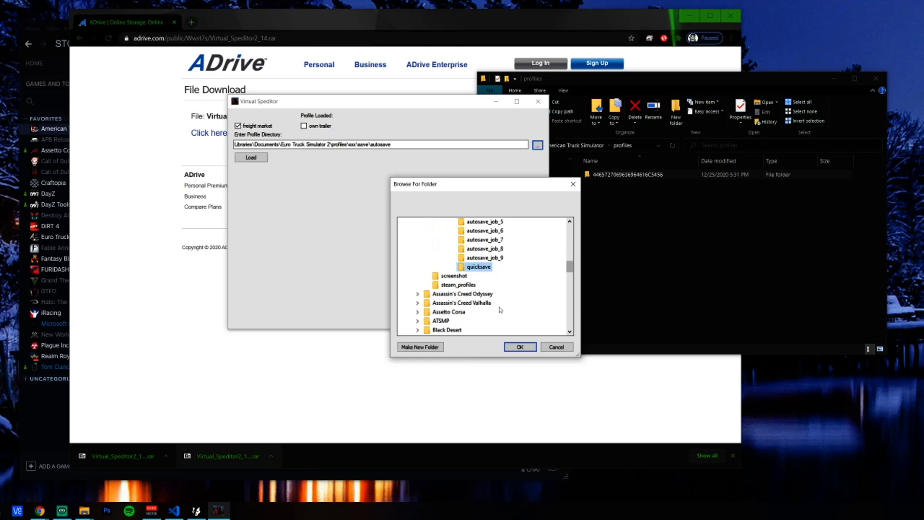
left_click(520, 347)
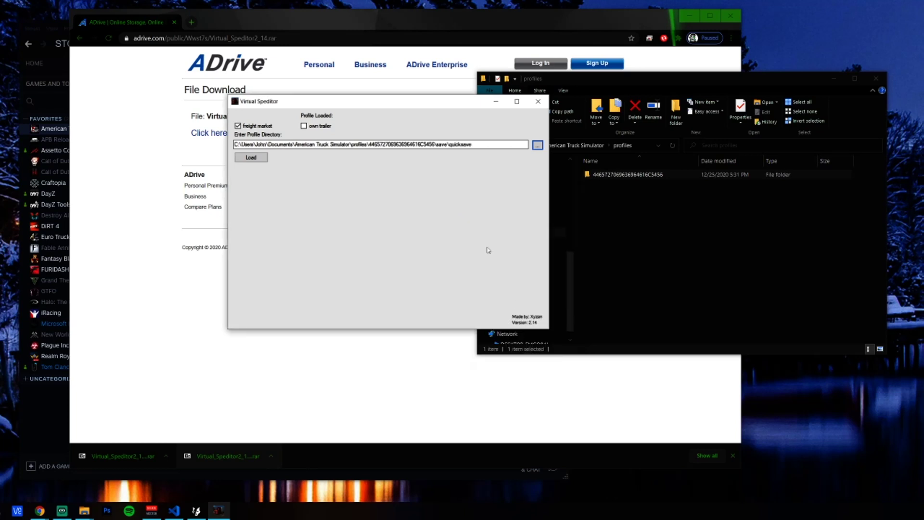
left_click(261, 162)
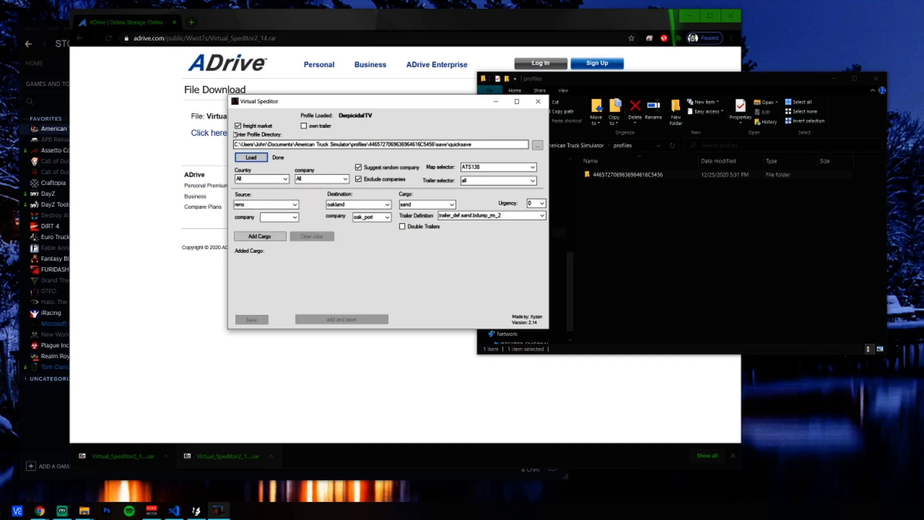
left_click_drag(235, 145, 482, 146)
left_click(482, 146)
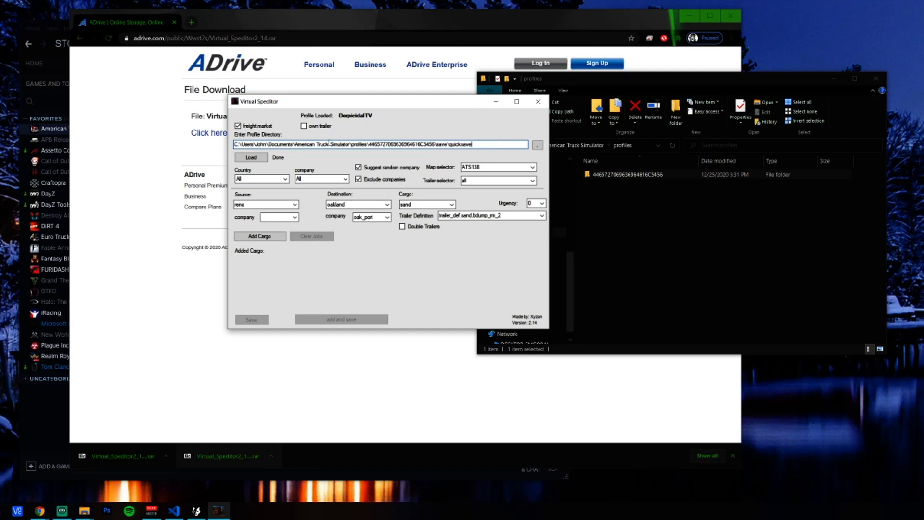
key("ctrl+a")
left_click(508, 148)
left_click_drag(437, 144, 481, 145)
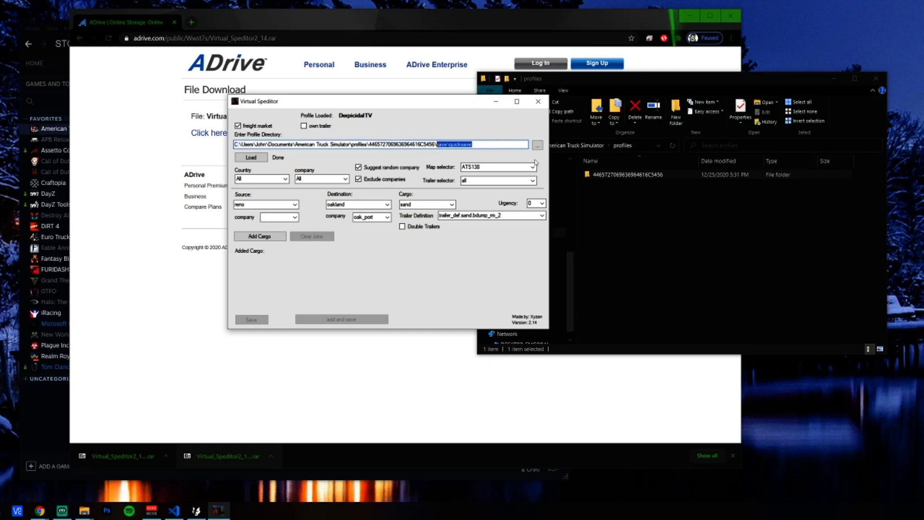
left_click(498, 145)
left_click(249, 159)
left_click(434, 147, "shift")
Step: Set the map selector to ATS139 and turn off Suggest random company
left_click(533, 167)
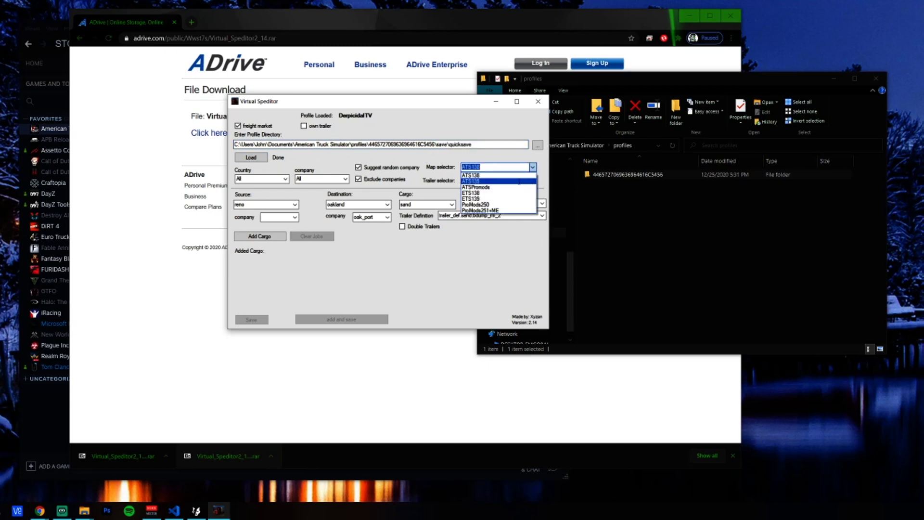
left_click(519, 183)
left_click(533, 167)
left_click(496, 180)
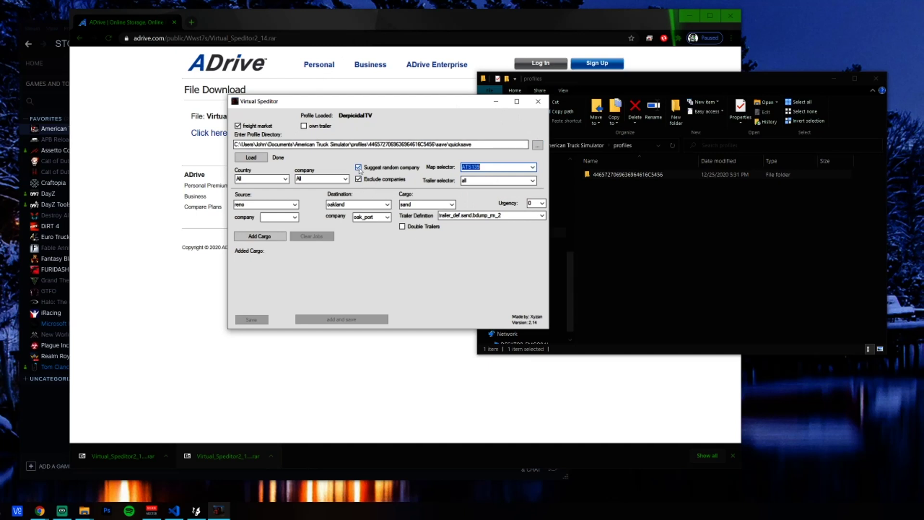
left_click(358, 167)
Step: Look through the available source cities, trailer definitions for sand, and companies for the source city reno
left_click(295, 205)
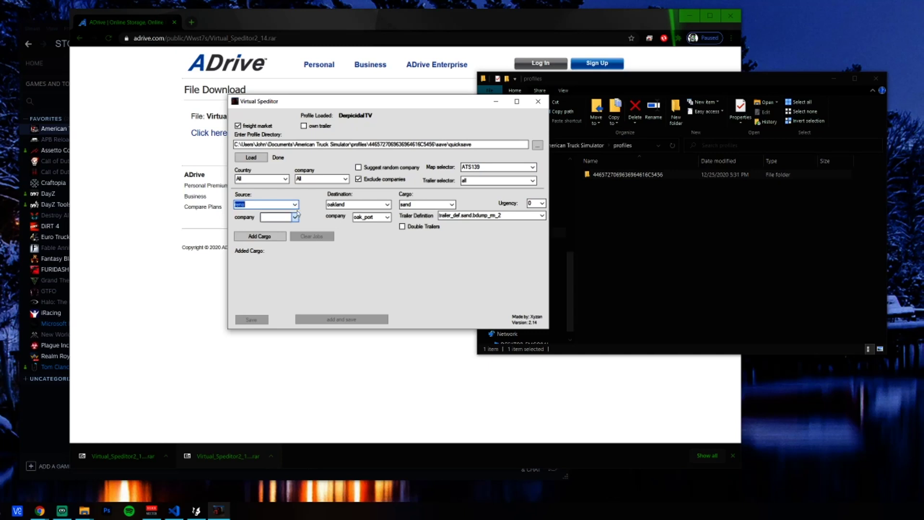
left_click(295, 205)
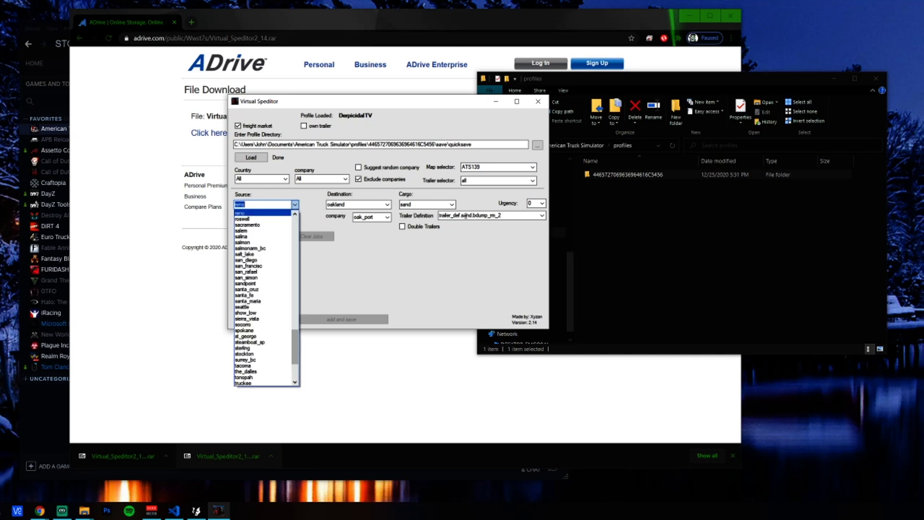
left_click(541, 217)
left_click(541, 217)
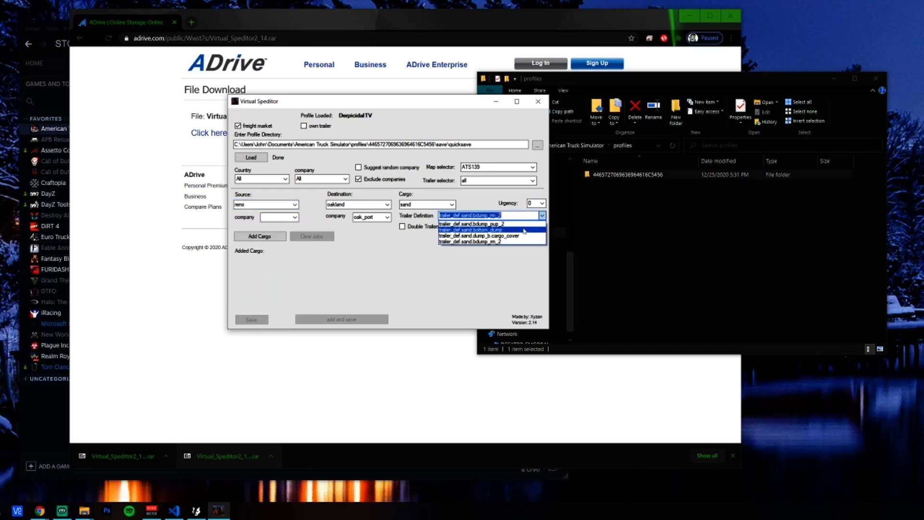
left_click(297, 219)
left_click(297, 218)
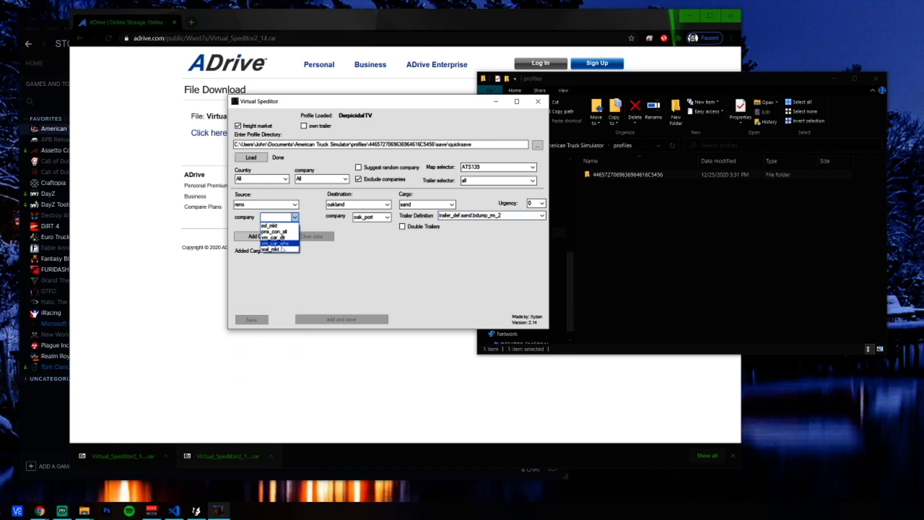
left_click(315, 214)
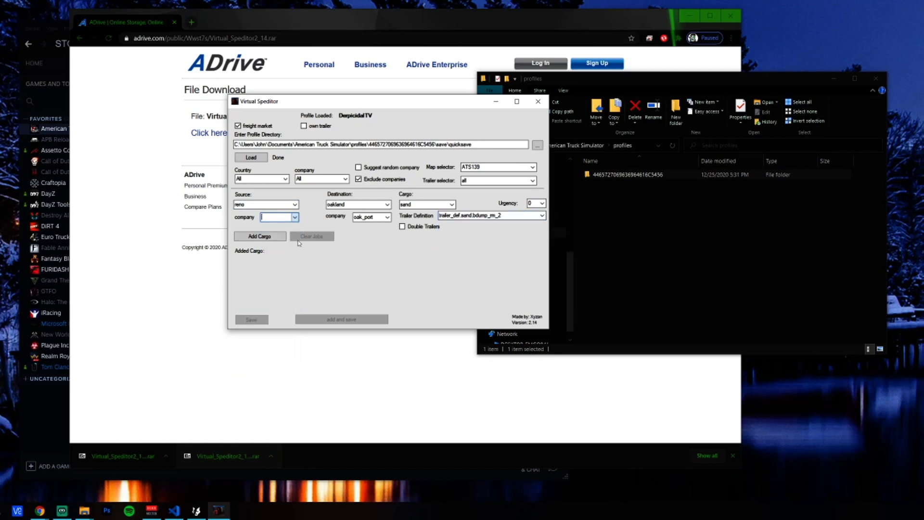
Step: Browse the source city list up to its beginning and check the companies offered for reno
left_click(295, 205)
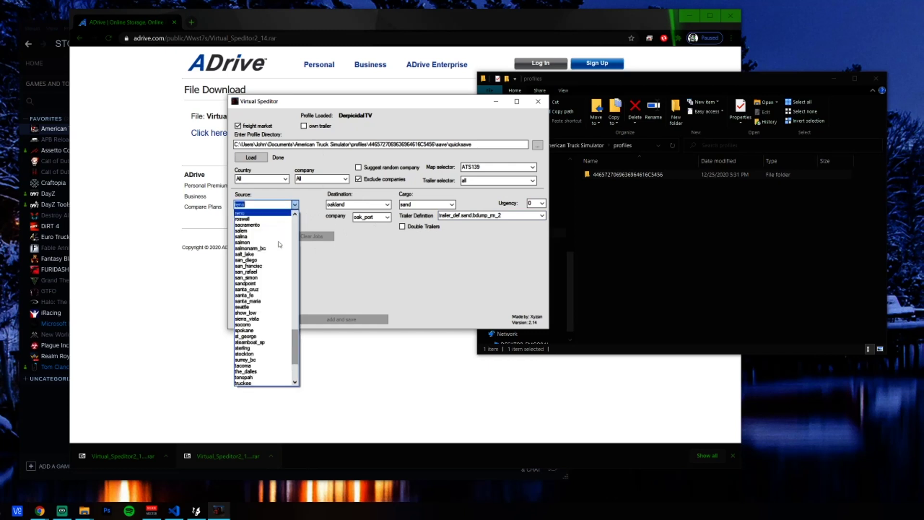
scroll(283, 245, "up", 8)
scroll(284, 260, "up", 6)
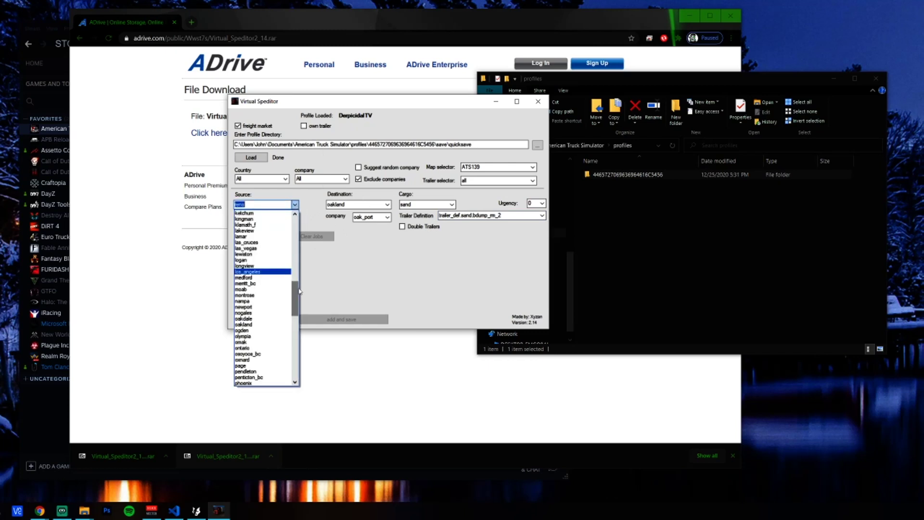
scroll(302, 236, "up", 20)
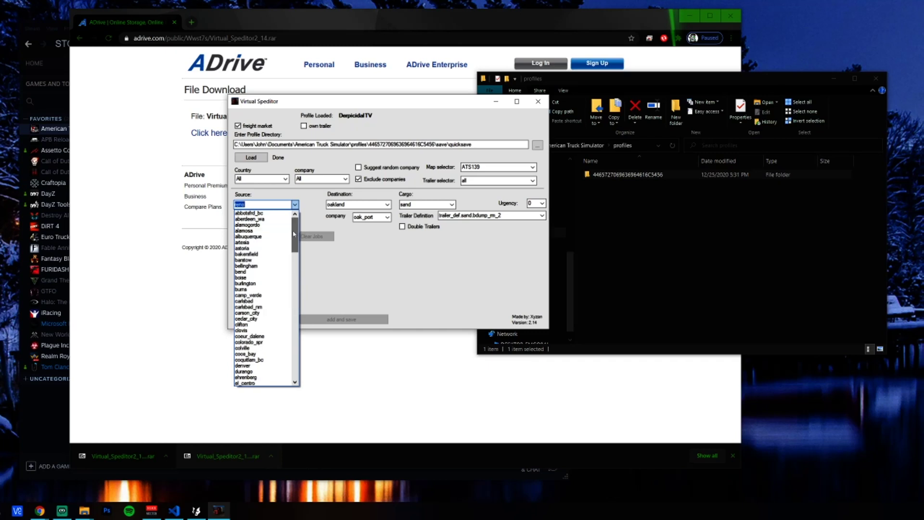
left_click(295, 205)
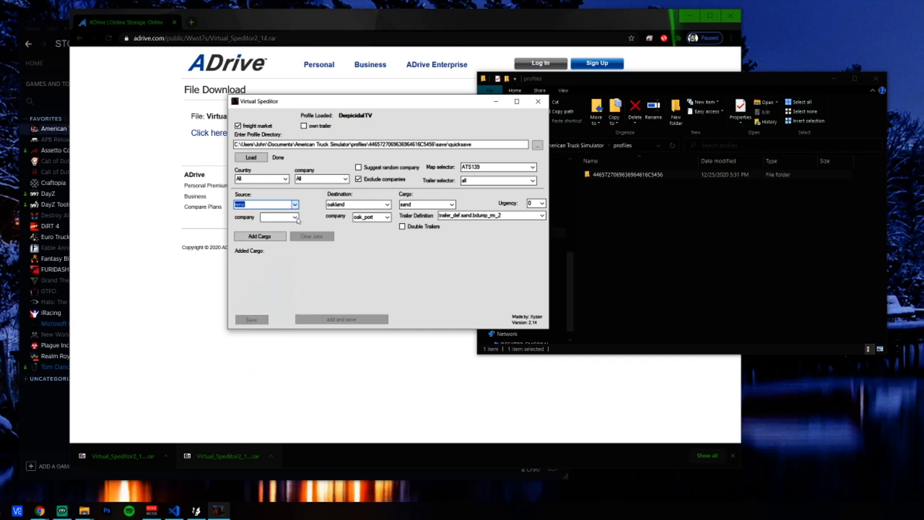
left_click(295, 218)
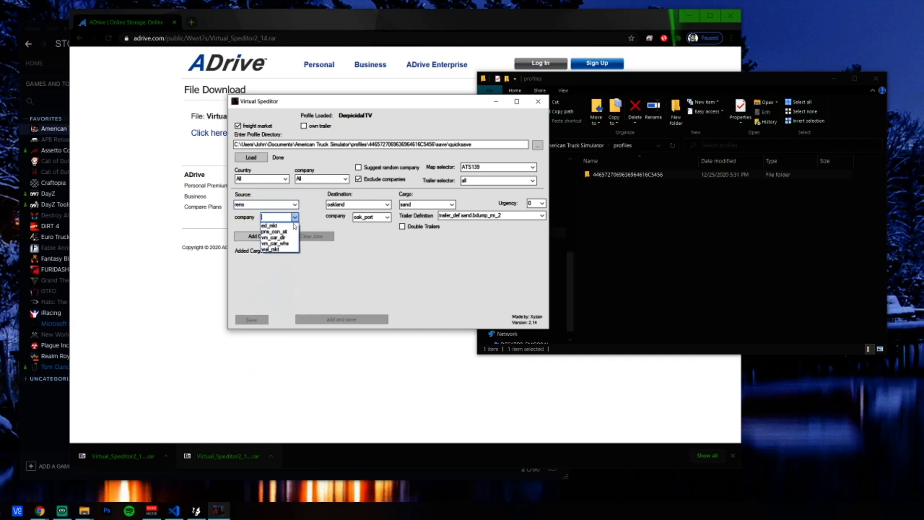
left_click(295, 217)
Step: Examine the available destination cities and the companies offered for oakland
left_click(388, 204)
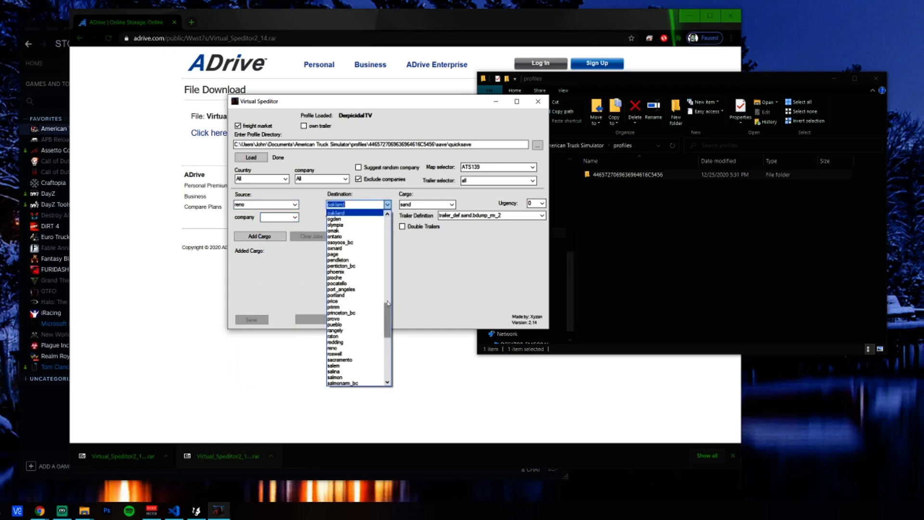
left_click(387, 204)
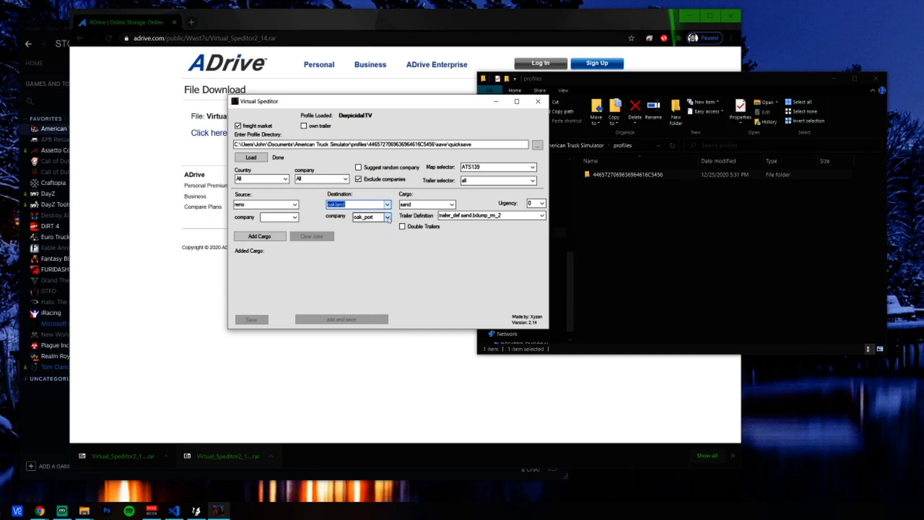
left_click(387, 217)
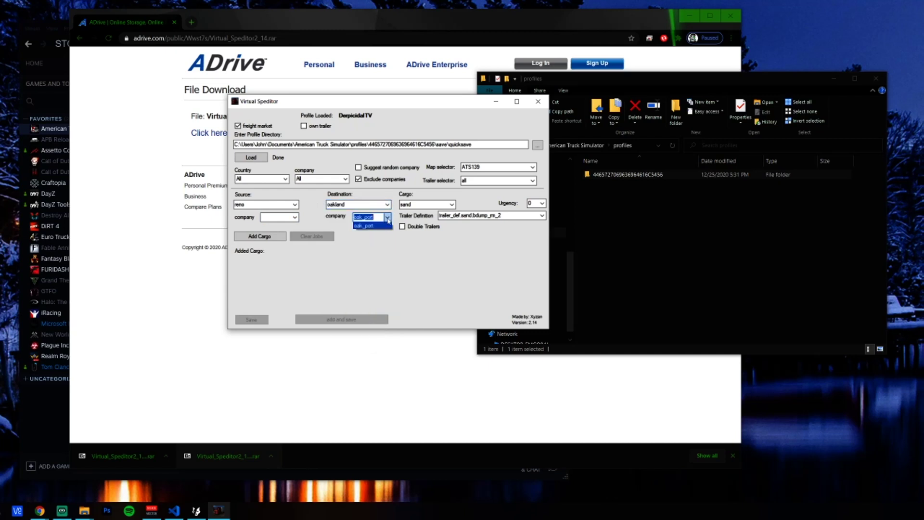
left_click(388, 220)
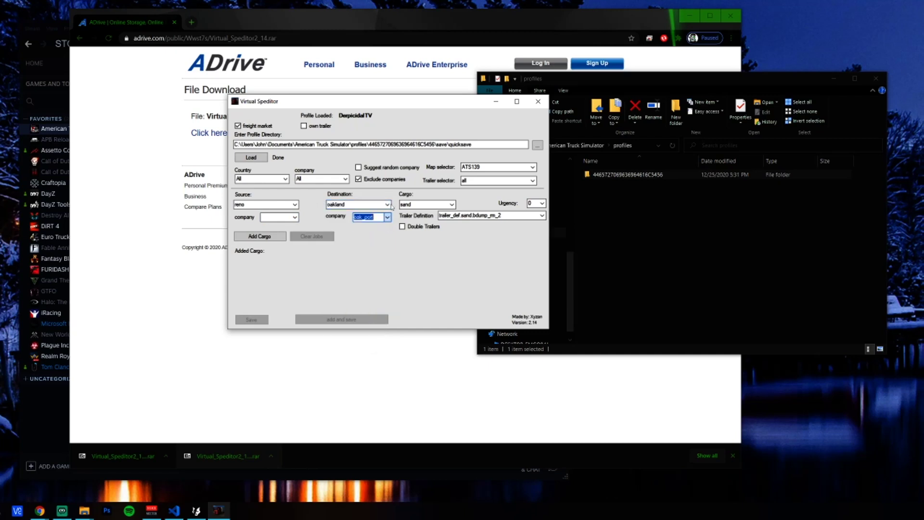
Step: Browse the list of available cargo types from end to beginning, keeping sand as the cargo
left_click(452, 204)
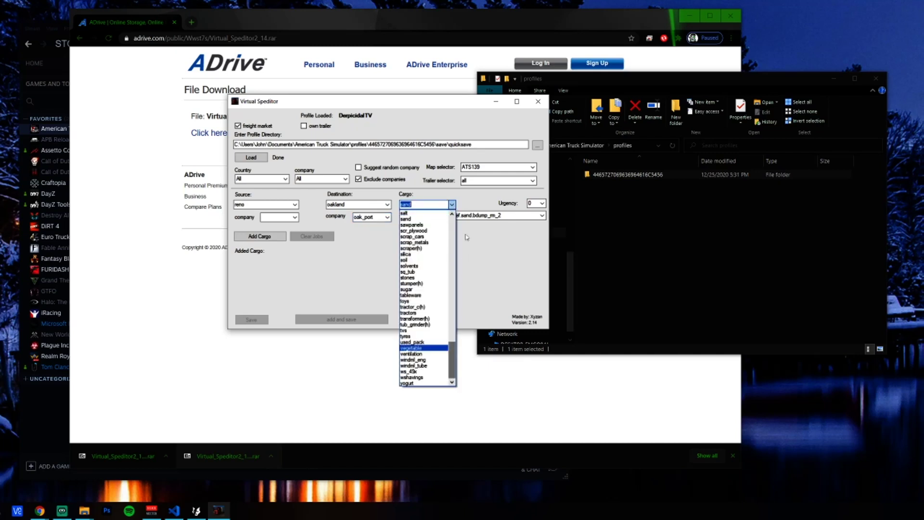
scroll(465, 233, "up", 15)
scroll(461, 243, "up", 15)
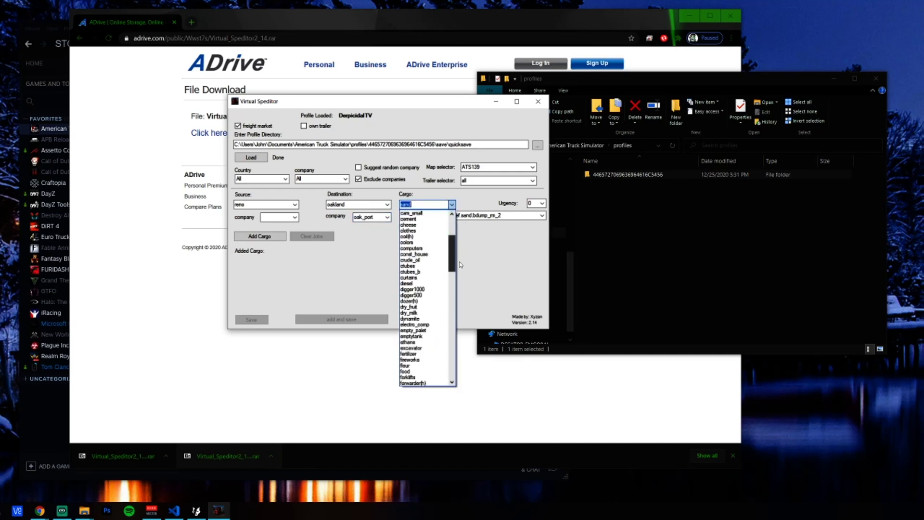
scroll(461, 263, "down", 6)
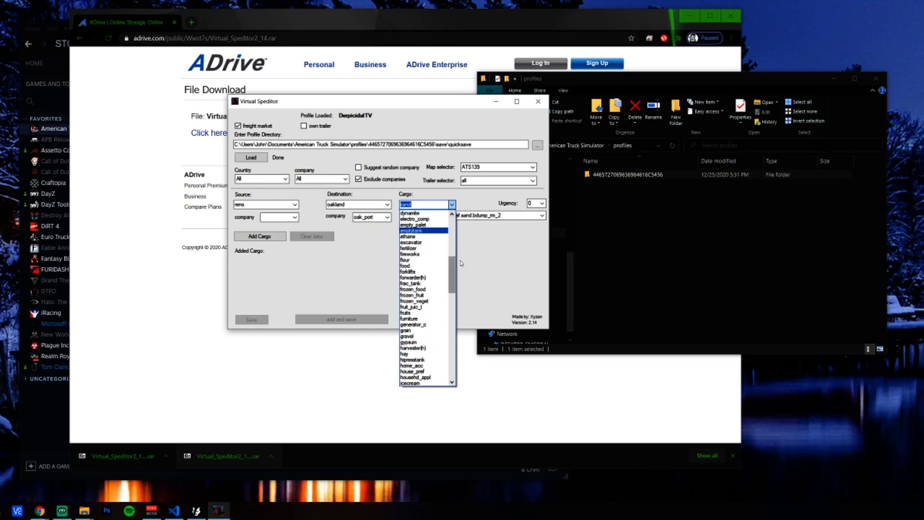
left_click_drag(453, 274, 452, 236)
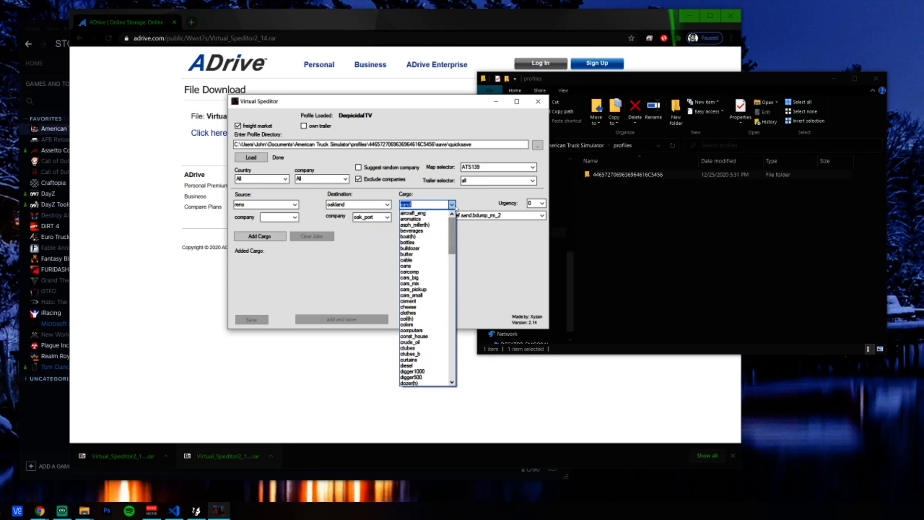
left_click(533, 180)
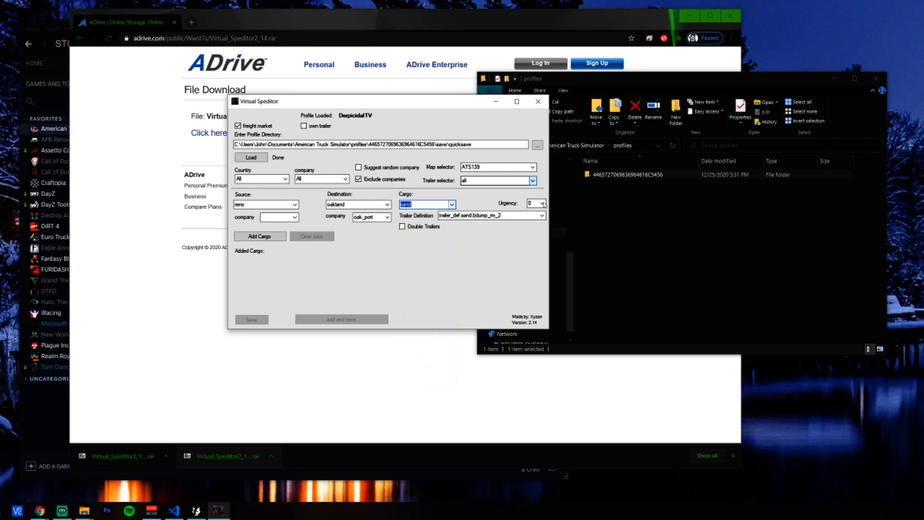
Step: Set the job's urgency to 2 (Urgent)
left_click(542, 203)
left_click(542, 203)
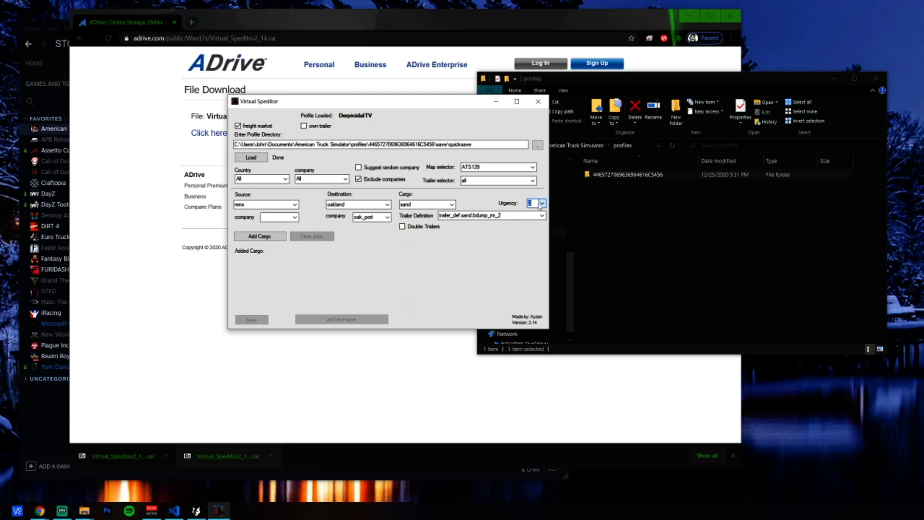
left_click(541, 203)
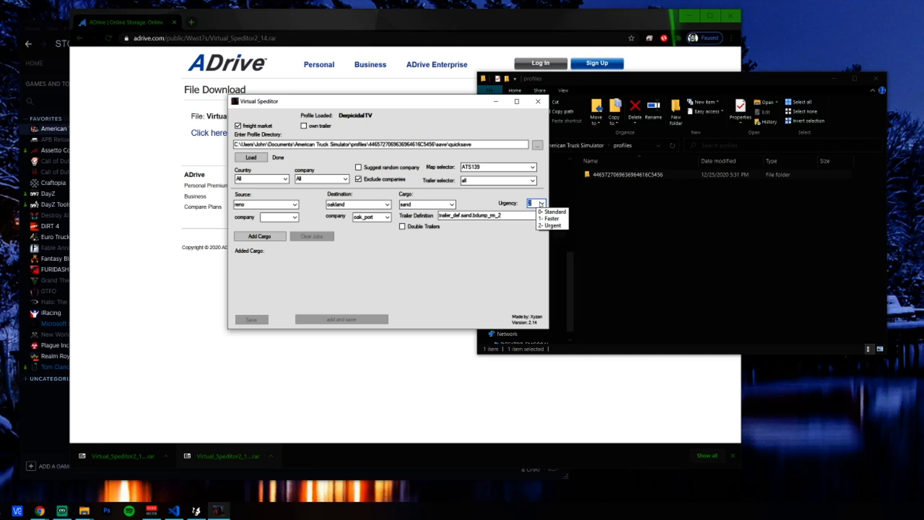
left_click(541, 203)
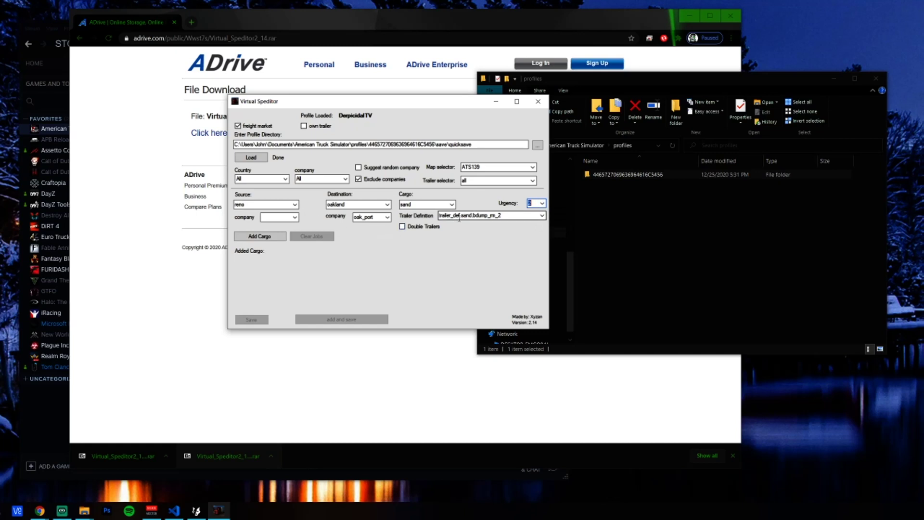
Step: Check the trailer definitions for sand and try to add the reno to oakland cargo job
left_click(542, 215)
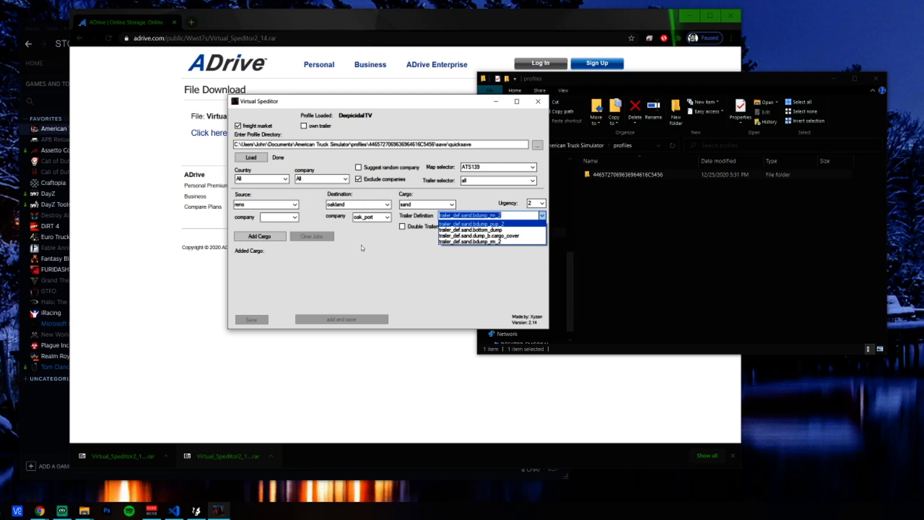
left_click(274, 239)
left_click(276, 240)
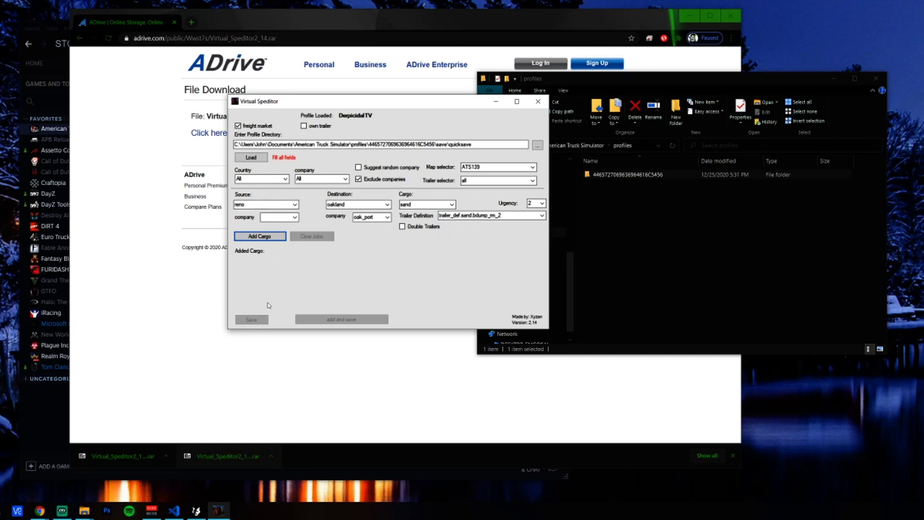
Step: Go over the job's source, company, destination, cargo and urgency fields again
left_click(248, 207)
left_click(278, 217)
key("Tab")
key("Tab")
key("Tab")
key("alt+Down")
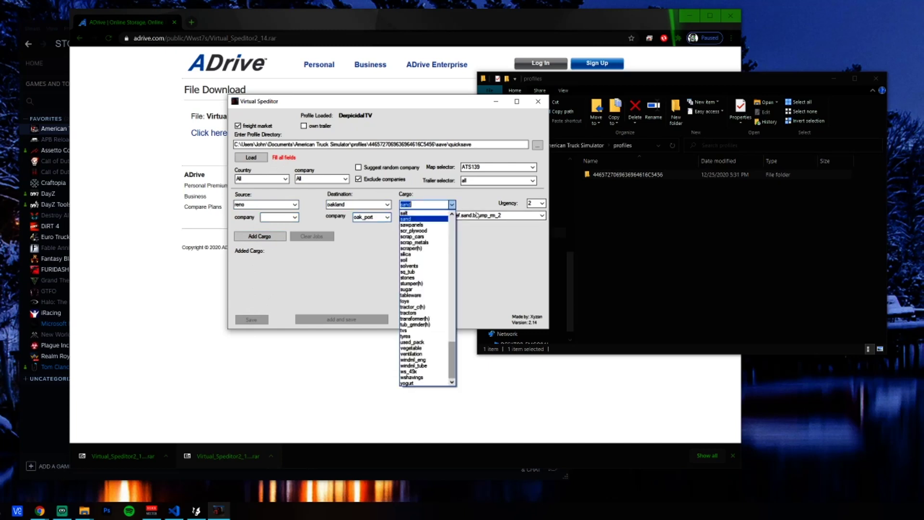
left_click(540, 203)
left_click(236, 243)
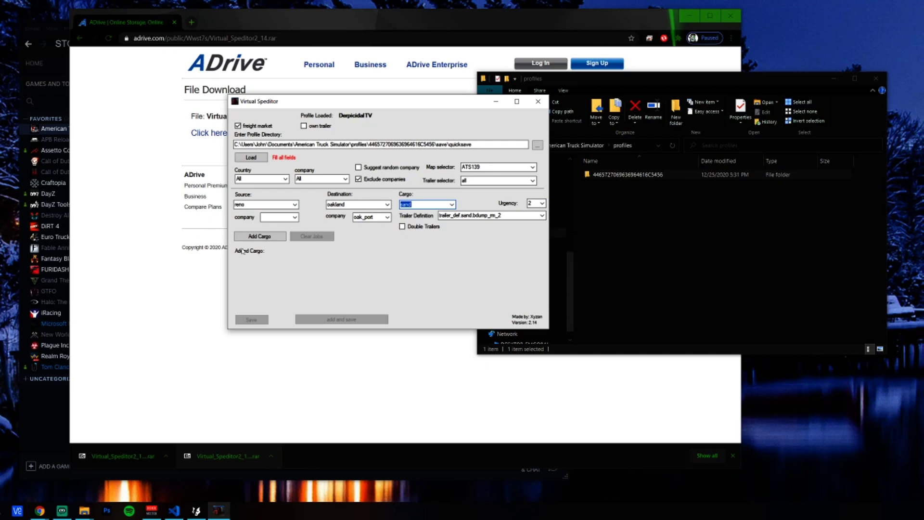
Step: Minimize the Virtual Speditor and Chrome windows to bring the Steam library into view
left_click(494, 104)
left_click(689, 16)
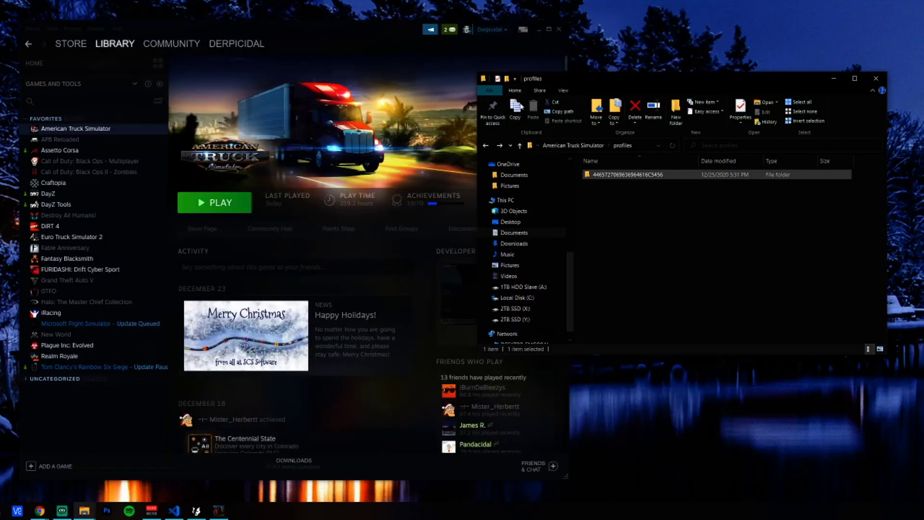